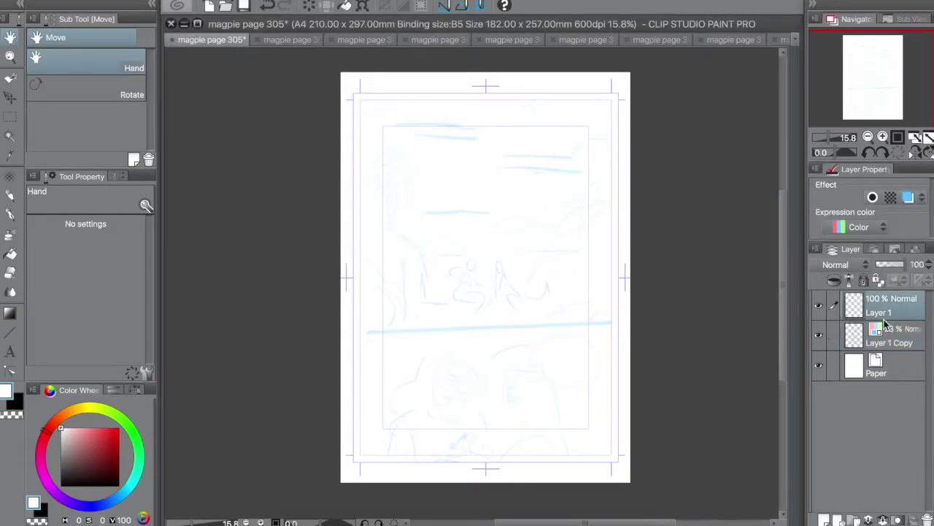
Draw the comic page's outer frame in black along the guides with the Straight line tool at brush size 20
left_click(9, 332)
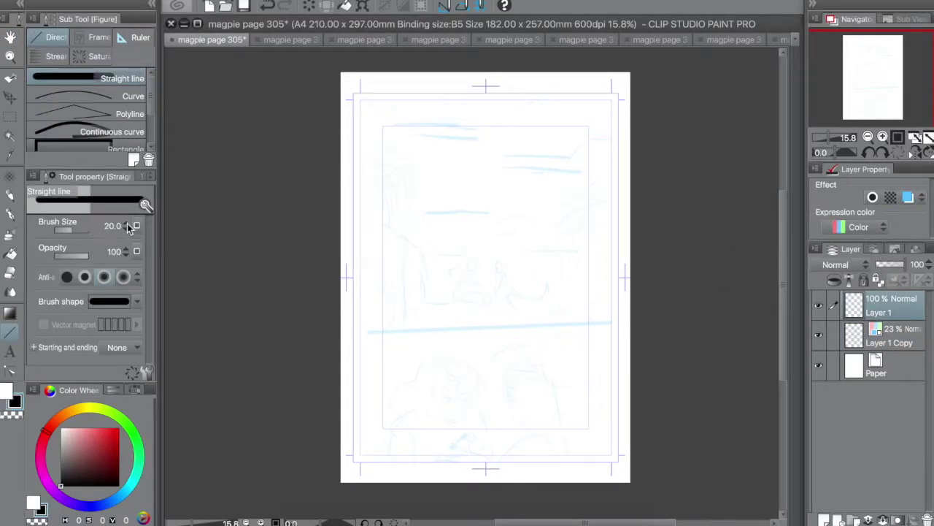
mouse_move(358, 94)
left_mouse_down()
mouse_move(611, 94)
mouse_move(611, 459)
mouse_move(360, 461)
left_mouse_up()
mouse_move(360, 462)
left_mouse_down()
mouse_move(357, 95)
mouse_move(611, 94)
left_mouse_up()
mouse_move(610, 95)
left_mouse_down()
mouse_move(609, 462)
mouse_move(362, 462)
left_mouse_up()
left_click_drag(358, 95, 358, 439)
Draw a horizontal straight line across the page near the blue divider stroke to split it into two panels
key("super+z")
left_click_drag(358, 333, 618, 333)
key("super+z")
left_click_drag(357, 335, 617, 334)
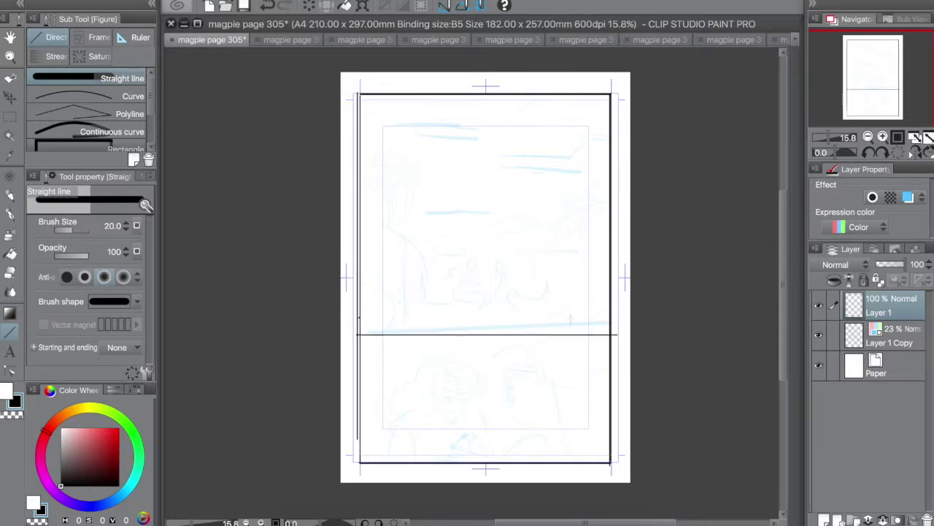
Sketch a long horizontal bench seat with the Mapping pen just above the panel divider
key("p")
key("super+plus")
mouse_move(438, 317)
left_mouse_down()
mouse_move(421, 392)
mouse_move(481, 389)
left_mouse_up()
key("super+z")
left_click_drag(407, 396, 546, 389)
key("super+z")
left_click_drag(373, 388, 570, 387)
mouse_move(374, 407)
left_mouse_down()
mouse_move(477, 413)
mouse_move(578, 391)
left_mouse_up()
Sketch upright end pieces on both ends of the bench and a straight line beneath the seat
mouse_move(363, 342)
left_mouse_down()
mouse_move(366, 424)
mouse_move(368, 338)
mouse_move(384, 384)
left_mouse_up()
left_click_drag(384, 345, 384, 388)
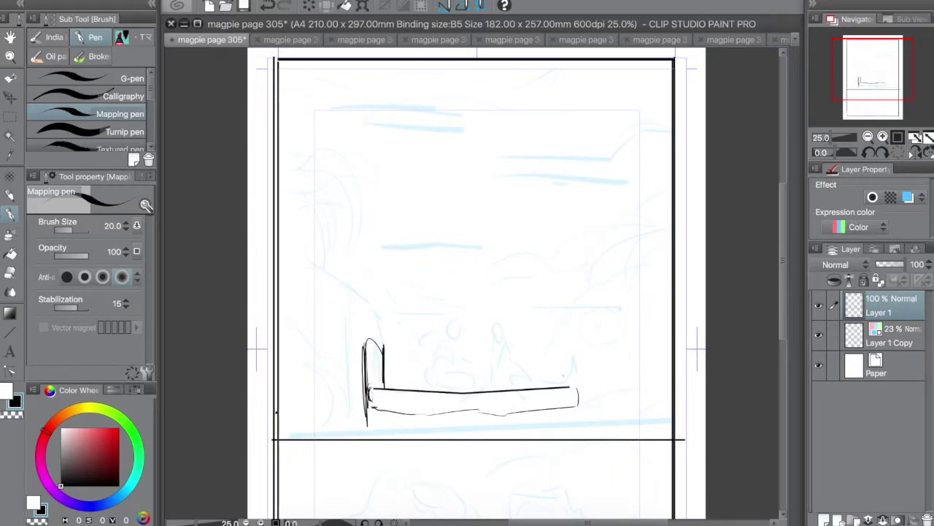
left_click_drag(574, 357, 577, 403)
mouse_move(582, 341)
left_mouse_down()
mouse_move(584, 419)
mouse_move(571, 375)
left_mouse_up()
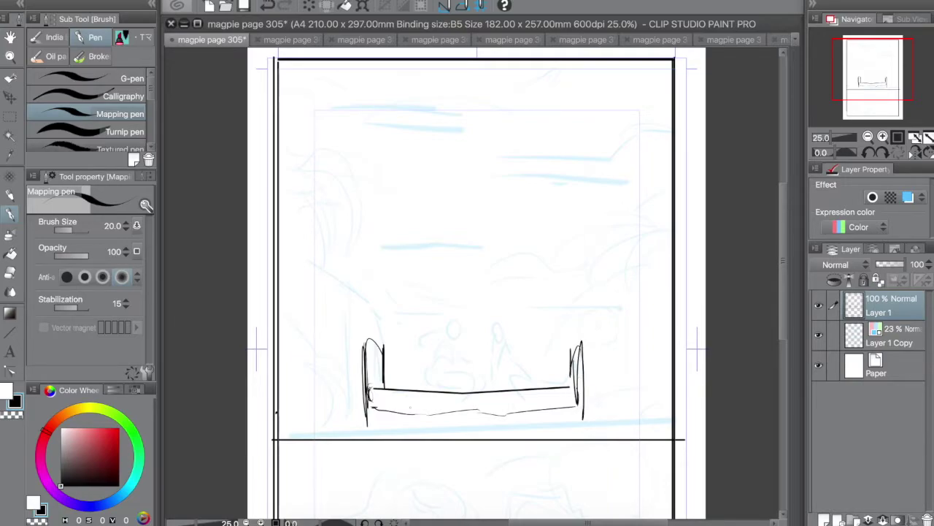
left_click_drag(370, 417, 569, 416)
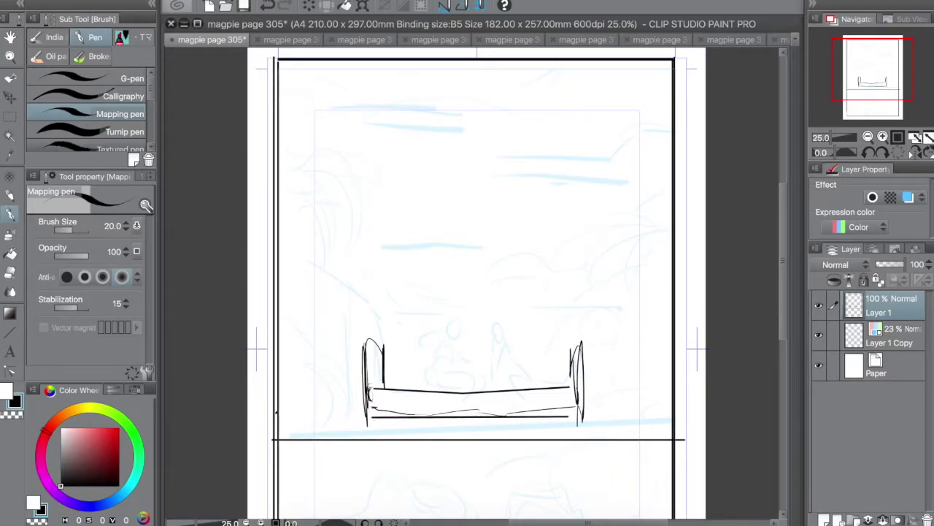
mouse_move(359, 337)
left_mouse_down()
mouse_move(438, 289)
mouse_move(466, 288)
left_mouse_up()
key("ctrl+z")
mouse_move(365, 358)
left_mouse_down()
mouse_move(368, 277)
mouse_move(591, 295)
left_mouse_up()
key("ctrl+z")
Sketch tall posts, a draped canopy with side curtains, and cushions on the bench
left_click_drag(359, 272, 357, 365)
left_click_drag(584, 274, 583, 356)
mouse_move(359, 263)
left_mouse_down()
mouse_move(585, 264)
mouse_move(417, 275)
mouse_move(584, 276)
mouse_move(394, 406)
mouse_move(347, 404)
left_mouse_up()
left_click_drag(361, 290, 348, 407)
mouse_move(563, 285)
left_mouse_down()
mouse_move(565, 356)
mouse_move(563, 311)
left_mouse_up()
left_click_drag(375, 291, 556, 295)
left_click_drag(380, 386, 415, 388)
Select the canopied bench with a rectangular marquee, scale it to 80% width and 77% height, and position it above the divider
key("m")
left_click_drag(319, 229, 634, 430)
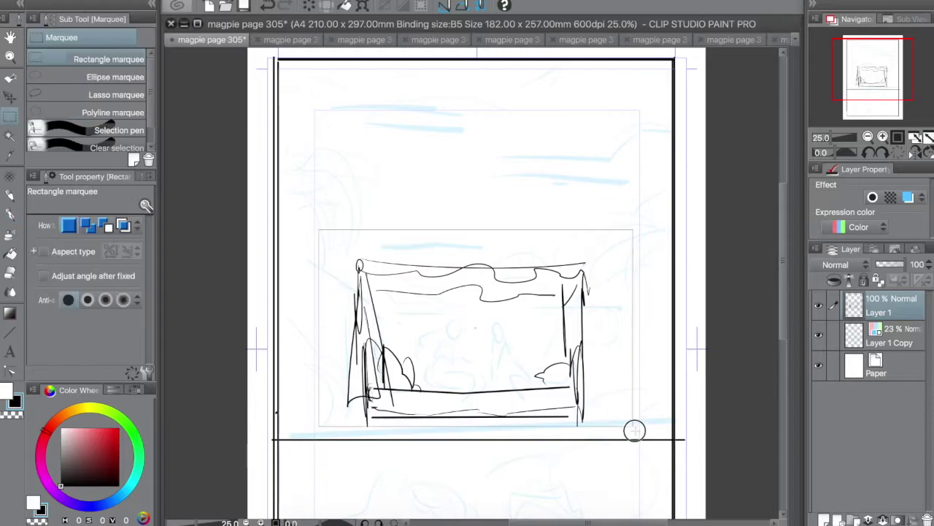
key("super+t")
left_click_drag(319, 229, 353, 256)
left_click_drag(404, 292, 392, 290)
left_click_drag(624, 254, 597, 273)
left_click_drag(537, 343, 544, 345)
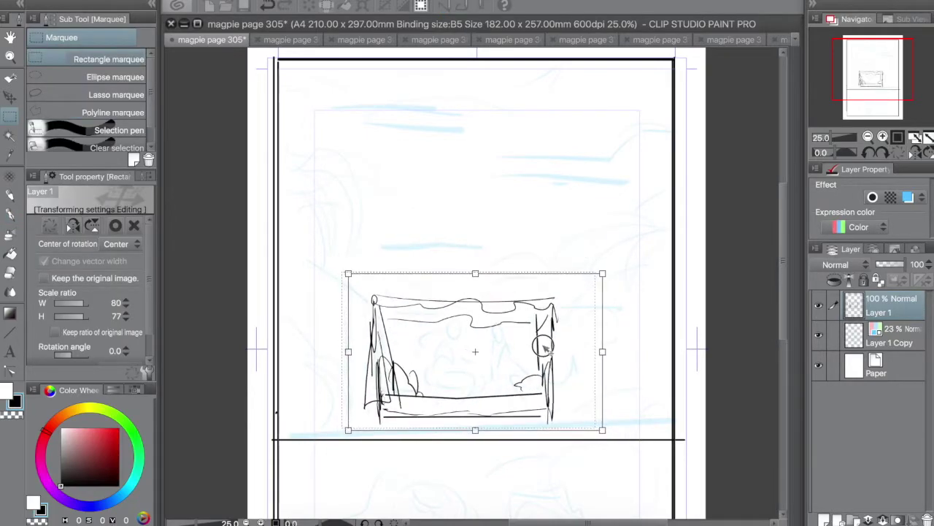
key("Return")
Sketch two figures sitting on the bench facing each other with joined hands, using the Mapping pen
key("p")
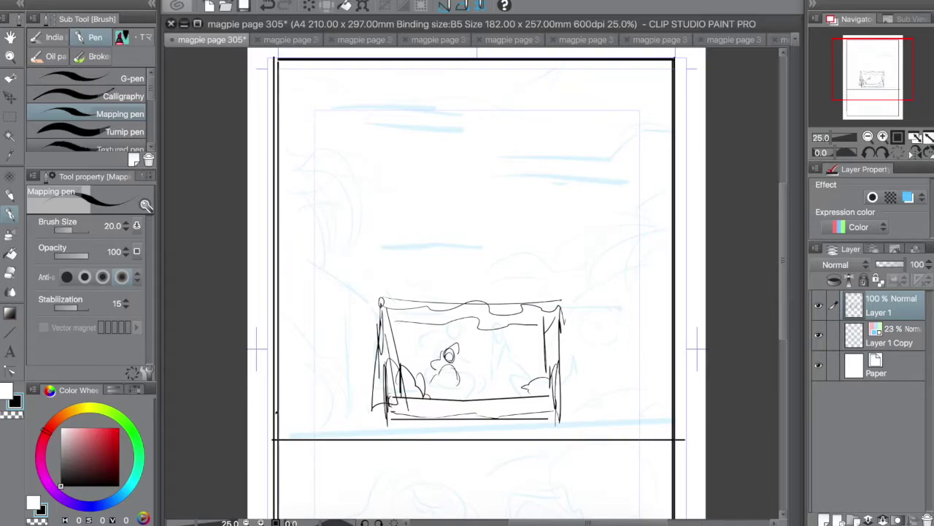
left_click_drag(429, 397, 471, 399)
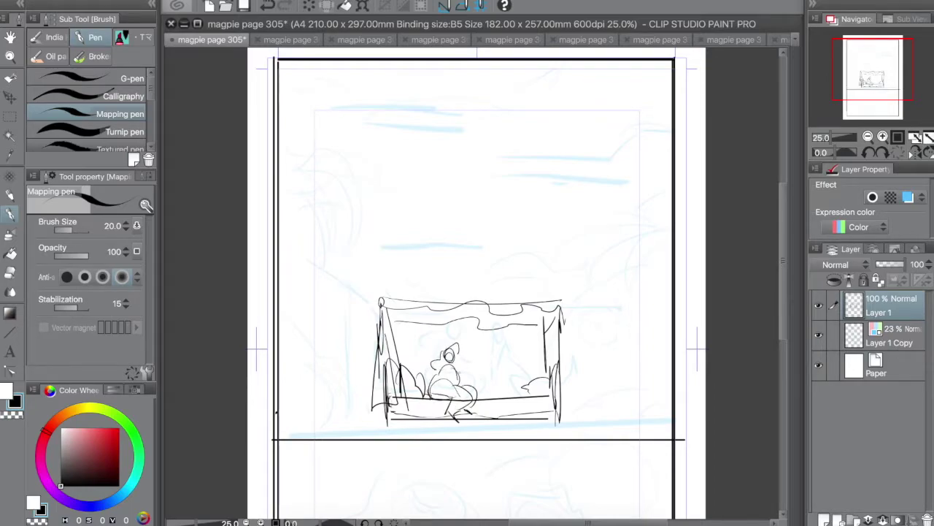
mouse_move(454, 380)
left_mouse_down()
mouse_move(488, 376)
mouse_move(493, 349)
left_mouse_up()
left_click_drag(502, 389, 487, 426)
left_click_drag(490, 344, 504, 386)
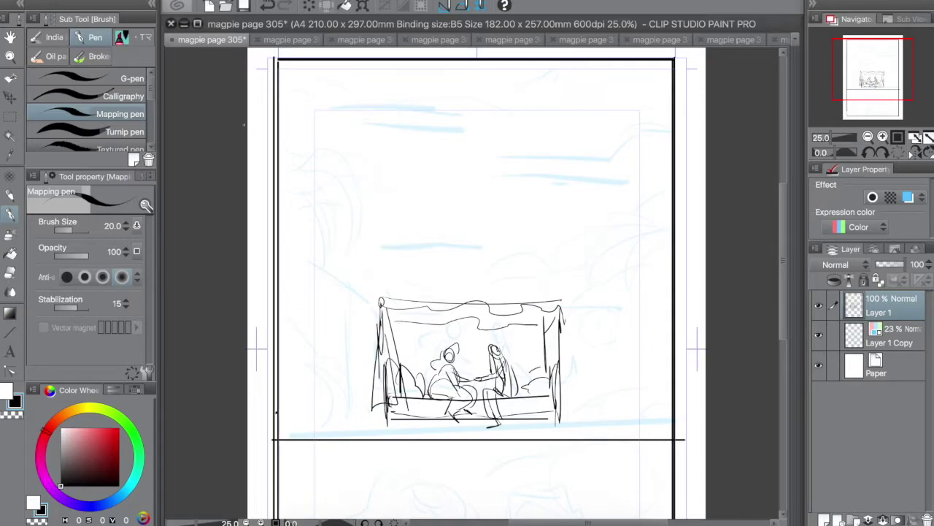
Sketch large drooping foliage shapes entering the upper panel from both side edges, above the canopy
mouse_move(244, 125)
left_mouse_down()
mouse_move(380, 267)
mouse_move(247, 161)
left_mouse_up()
mouse_move(257, 181)
left_mouse_down()
mouse_move(350, 284)
mouse_move(345, 295)
mouse_move(305, 232)
mouse_move(248, 197)
mouse_move(341, 326)
mouse_move(292, 284)
left_mouse_up()
left_click_drag(247, 233, 277, 244)
mouse_move(683, 208)
left_mouse_down()
mouse_move(616, 197)
mouse_move(550, 265)
left_mouse_up()
mouse_move(568, 232)
left_mouse_down()
mouse_move(659, 228)
mouse_move(573, 282)
left_mouse_up()
left_click_drag(705, 243, 577, 272)
mouse_move(705, 272)
left_mouse_down()
mouse_move(630, 293)
mouse_move(607, 338)
left_mouse_up()
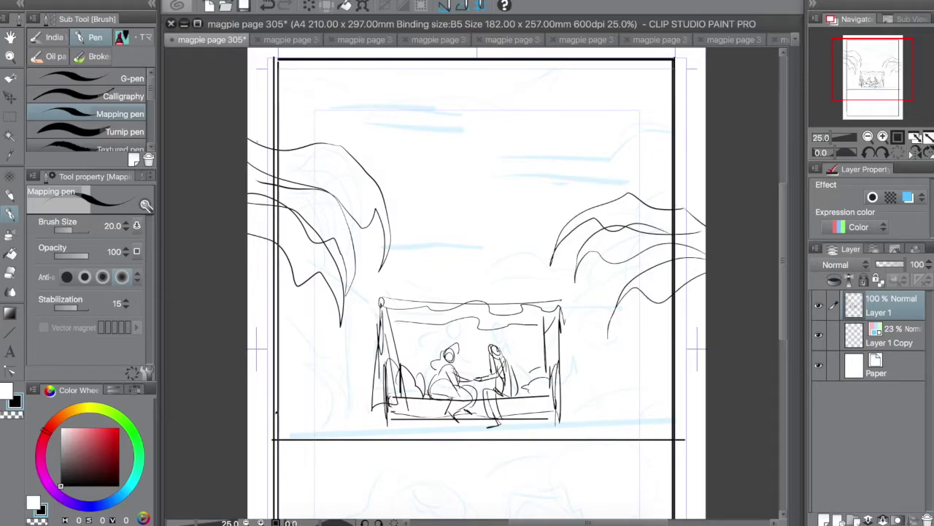
Sketch lower layers of curved foliage between the page's left edge and the bench
mouse_move(247, 308)
left_mouse_down()
mouse_move(304, 324)
mouse_move(391, 415)
left_mouse_up()
left_click_drag(276, 349, 362, 390)
mouse_move(246, 340)
left_mouse_down()
mouse_move(293, 356)
mouse_move(360, 433)
left_mouse_up()
left_click_drag(278, 395, 358, 430)
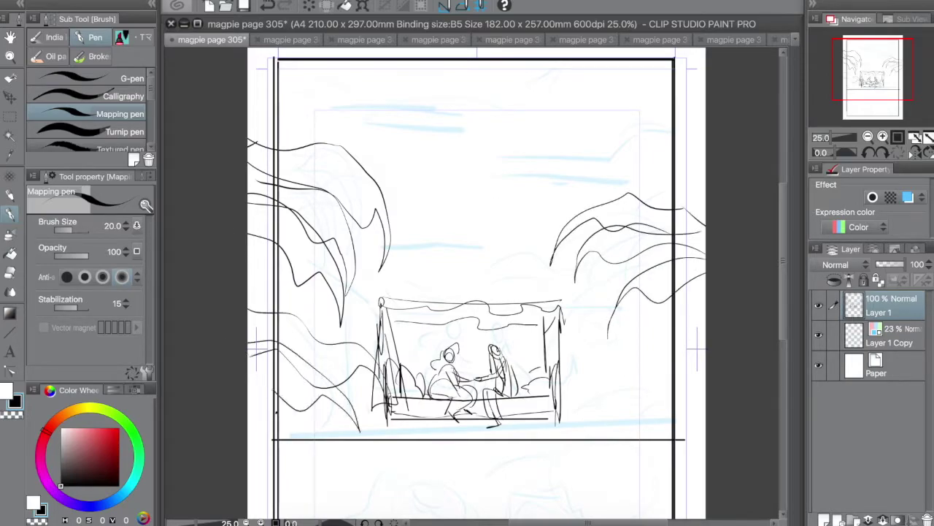
left_click_drag(247, 410, 327, 423)
left_click_drag(315, 324, 365, 333)
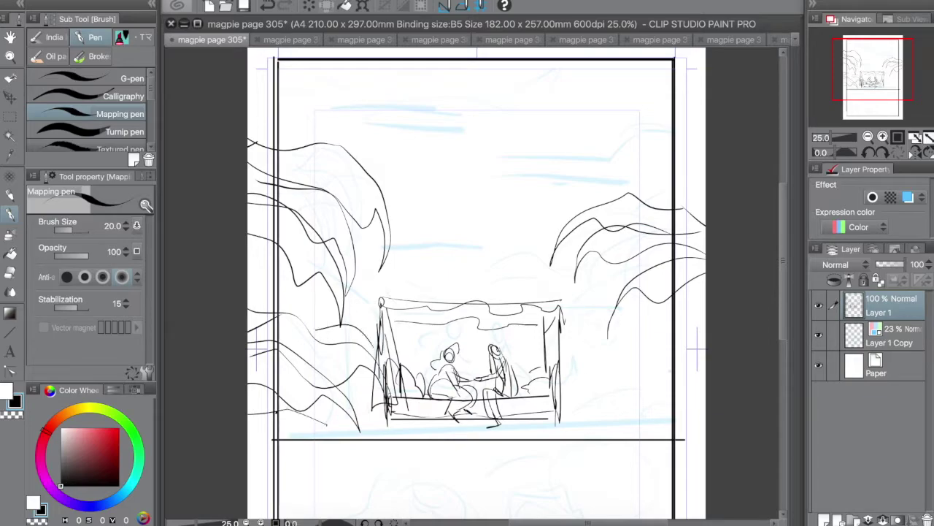
Sketch rounded, curving foliage to the right of the bench down to the panel divider
mouse_move(669, 373)
left_mouse_down()
mouse_move(594, 335)
mouse_move(563, 349)
mouse_move(575, 435)
mouse_move(525, 441)
left_mouse_up()
left_click_drag(613, 382, 558, 425)
left_click_drag(627, 442, 677, 413)
left_click_drag(672, 344, 610, 336)
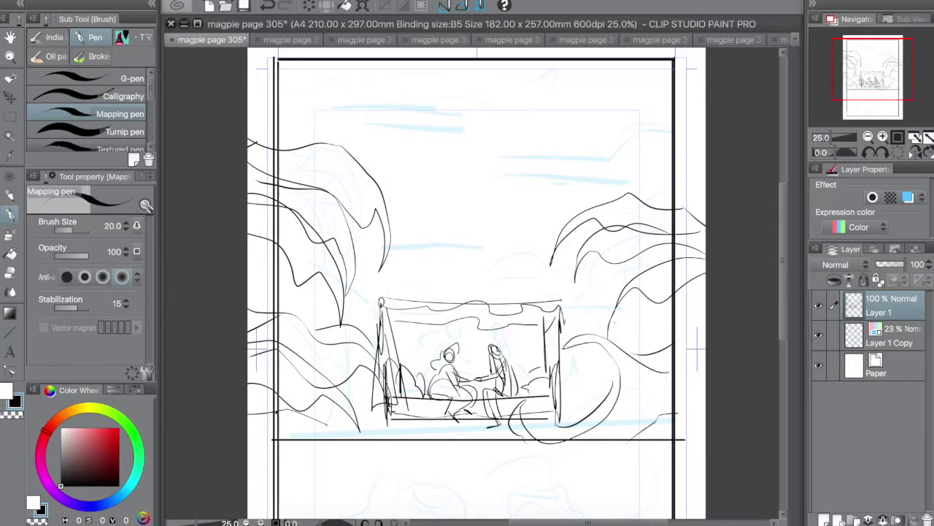
Add foliage behind the canopy's upper left corner, curved strokes inside the canopy, and extra lines in the left foliage
left_click_drag(368, 276, 428, 238)
left_click_drag(370, 295, 402, 235)
mouse_move(411, 328)
left_mouse_down()
mouse_move(416, 348)
mouse_move(439, 346)
left_mouse_up()
left_click_drag(445, 340, 457, 328)
left_click_drag(464, 330, 476, 362)
left_click_drag(247, 251, 275, 280)
left_click_drag(280, 287, 323, 306)
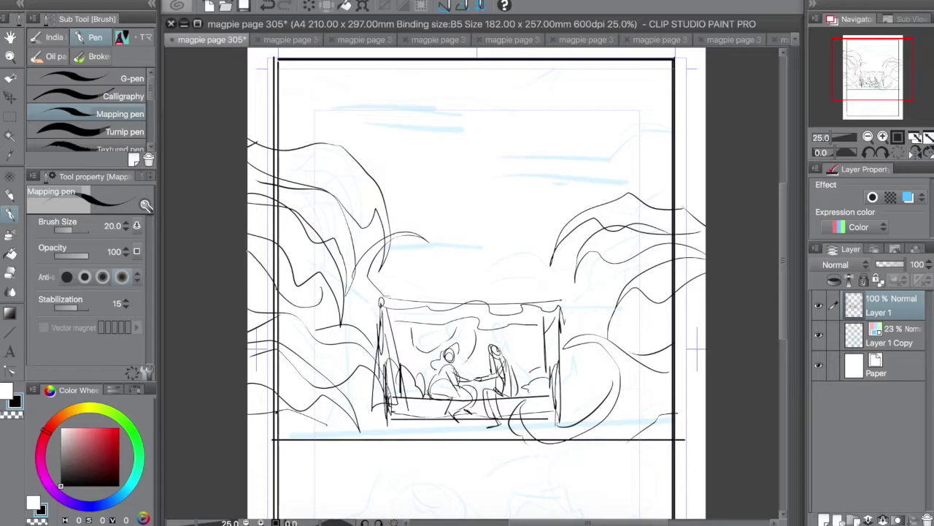
left_click_drag(250, 265, 291, 313)
mouse_move(385, 254)
left_mouse_down()
mouse_move(457, 263)
mouse_move(380, 295)
left_mouse_up()
Sketch a smaller tree behind the canopy's upper right corner and connect it to the right-hand foliage
left_click_drag(548, 250, 509, 278)
left_click_drag(523, 243, 512, 289)
mouse_move(552, 250)
left_mouse_down()
mouse_move(524, 294)
mouse_move(545, 294)
left_mouse_up()
left_click_drag(553, 264, 579, 248)
mouse_move(524, 284)
left_mouse_down()
mouse_move(581, 280)
mouse_move(587, 325)
mouse_move(625, 337)
left_mouse_up()
Sketch sweeping curves across the sky in the upper part of the panel
mouse_move(248, 90)
left_mouse_down()
mouse_move(294, 134)
mouse_move(343, 130)
left_mouse_up()
left_click_drag(346, 119, 606, 66)
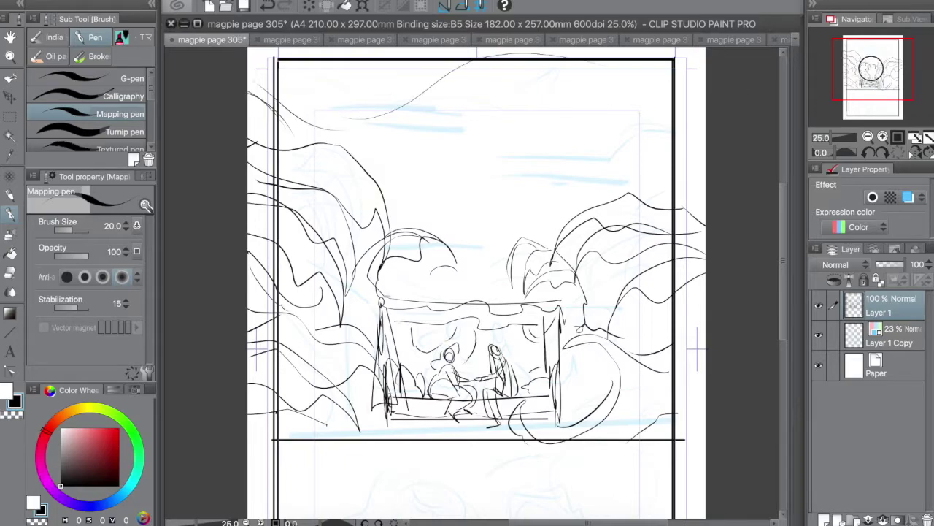
left_click_drag(872, 69, 873, 61)
left_click_drag(387, 173, 478, 87)
left_click_drag(288, 180, 381, 173)
Erase the top frame line and extend the sky with more sweeping pen curves out to the page edges
key("e")
mouse_move(338, 120)
left_mouse_down()
mouse_move(316, 122)
mouse_move(669, 122)
left_mouse_up()
key("p")
left_click_drag(259, 149, 446, 87)
mouse_move(554, 113)
left_mouse_down()
mouse_move(628, 87)
mouse_move(699, 107)
left_mouse_up()
left_click_drag(618, 228, 699, 167)
left_click_drag(539, 247, 699, 176)
mouse_move(357, 215)
left_mouse_down()
mouse_move(533, 226)
mouse_move(659, 164)
left_mouse_up()
left_click_drag(420, 287, 575, 256)
Sketch wavy ground lines along the panel divider and erase parts of the straight line where they overlap
key("space")
left_click_drag(467, 379, 499, 175)
mouse_move(273, 322)
left_mouse_down()
mouse_move(425, 289)
mouse_move(698, 303)
left_mouse_up()
key("e")
key("p")
key("e")
mouse_move(696, 297)
left_mouse_down()
mouse_move(687, 299)
mouse_move(703, 296)
left_mouse_up()
key("p")
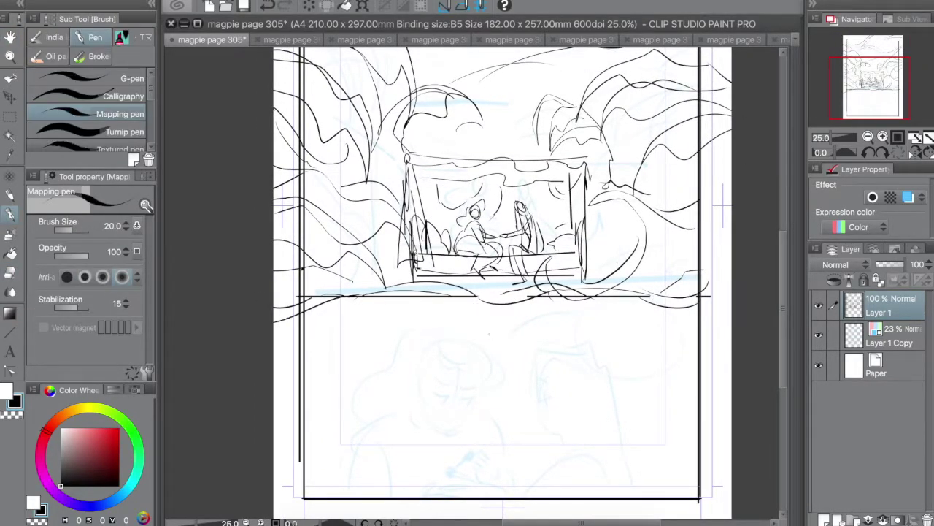
Sketch rough background structures and ground lines on both sides of the canopied bench
left_click(868, 137)
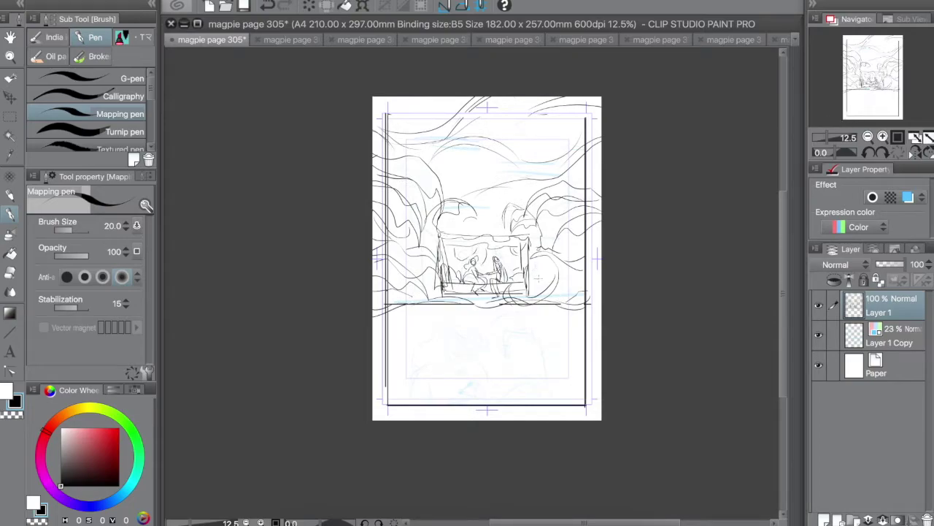
key("ctrl+z")
left_click_drag(528, 285, 552, 285)
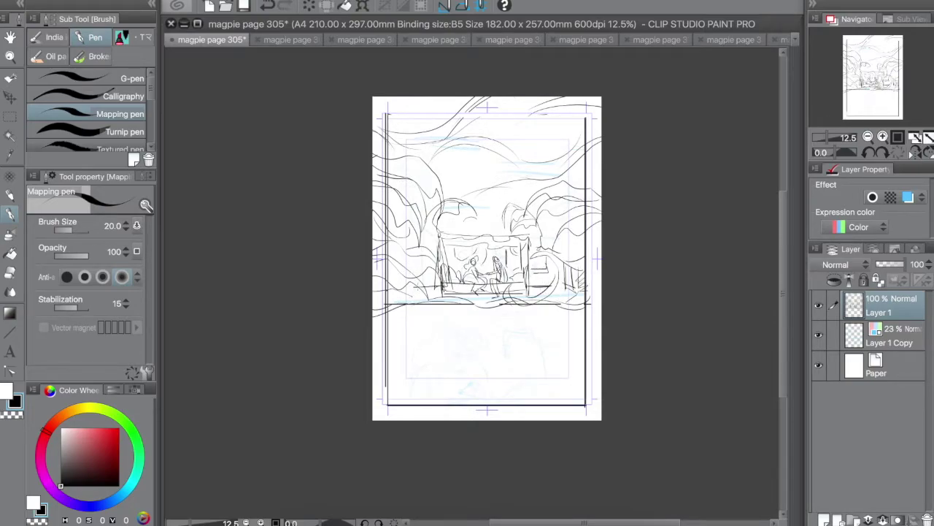
left_click_drag(420, 241, 433, 245)
left_click_drag(401, 285, 440, 282)
left_click_drag(405, 236, 410, 283)
left_click_drag(388, 297, 413, 287)
Sketch the facial profile and eye of the right-hand figure in the lower panel
key("space")
left_click_drag(475, 270, 481, 271)
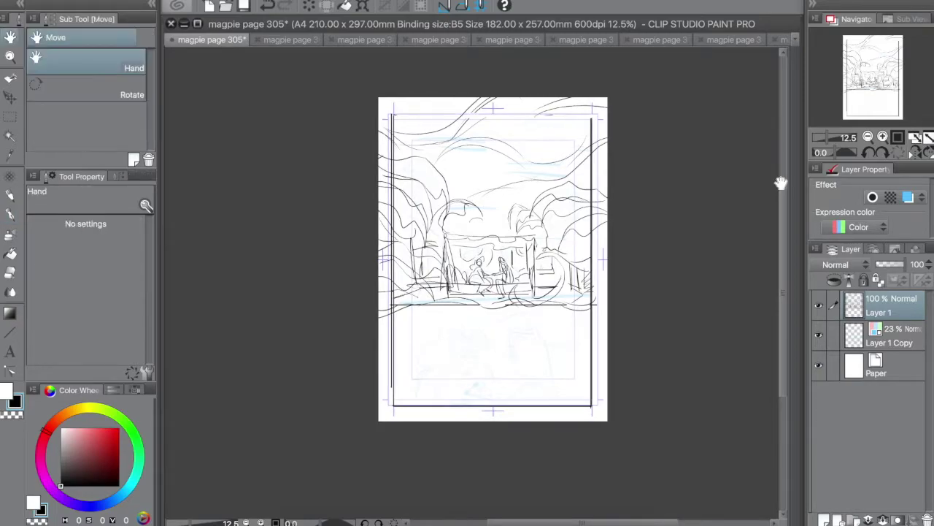
triple_click(883, 137)
left_click_drag(506, 351, 456, 178)
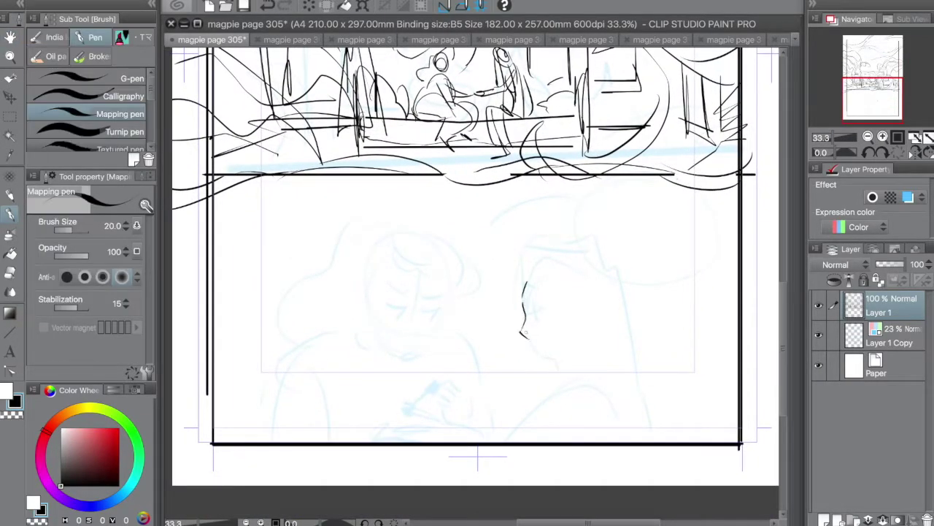
key("ctrl+z")
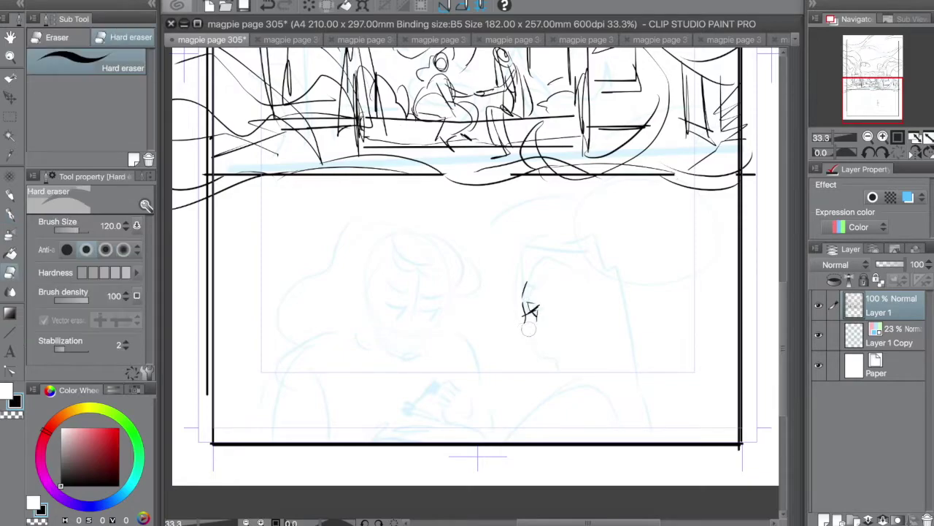
left_click_drag(526, 317, 526, 332)
Sketch the right-hand figure's forehead curve, hairline, ear, jaw and front of the neck
mouse_move(524, 283)
left_mouse_down()
mouse_move(559, 264)
mouse_move(589, 274)
left_mouse_up()
left_click_drag(533, 273, 559, 306)
mouse_move(558, 285)
left_mouse_down()
mouse_move(574, 334)
mouse_move(557, 355)
left_mouse_up()
key("ctrl+z")
left_click_drag(563, 305, 574, 336)
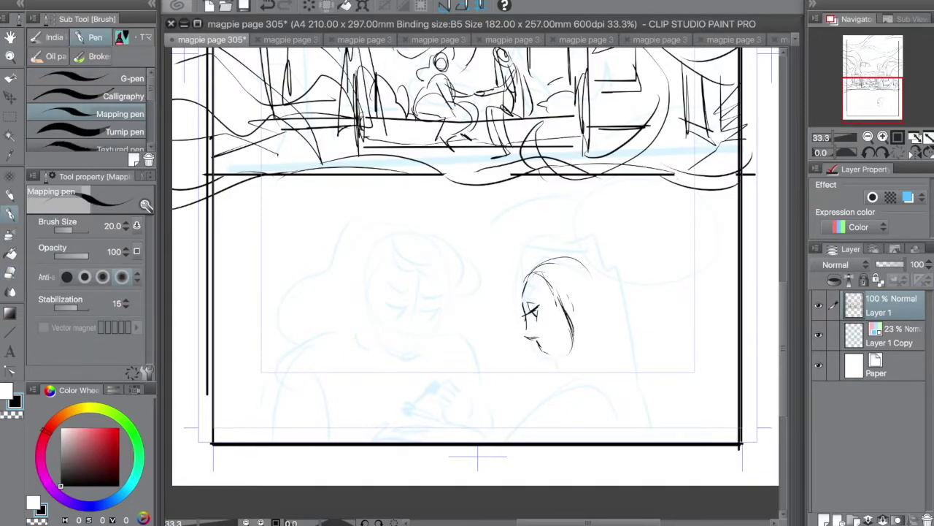
key("ctrl+z")
left_click_drag(558, 346, 570, 366)
left_click_drag(563, 290, 572, 314)
Erase the rough forehead line and redraw the right-hand figure's brow, top and back of the head
key("e")
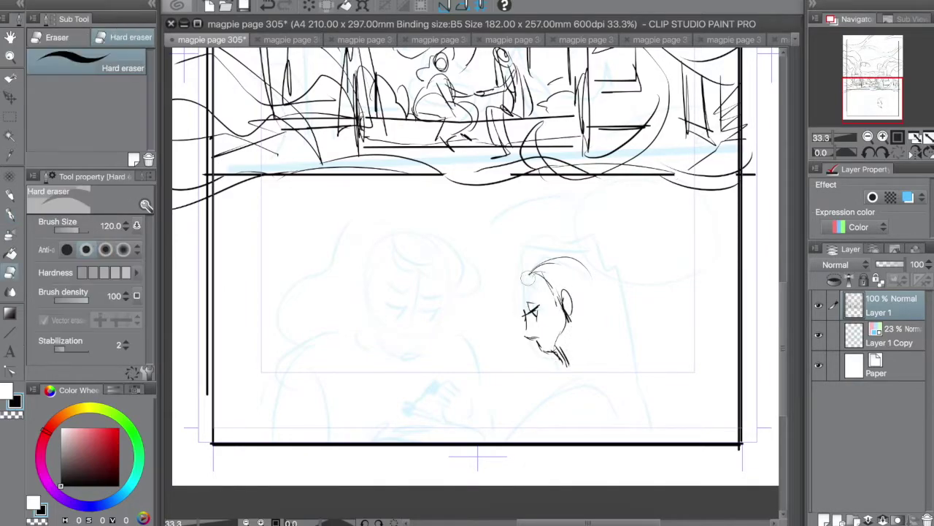
key("p")
left_click_drag(528, 274, 520, 310)
left_click_drag(522, 271, 599, 303)
mouse_move(586, 252)
left_mouse_down()
mouse_move(605, 358)
mouse_move(573, 366)
left_mouse_up()
Sketch the right-hand figure's back, shoulder and upper arm down to the panel's lower edge
mouse_move(591, 333)
left_mouse_down()
mouse_move(577, 381)
mouse_move(622, 432)
left_mouse_up()
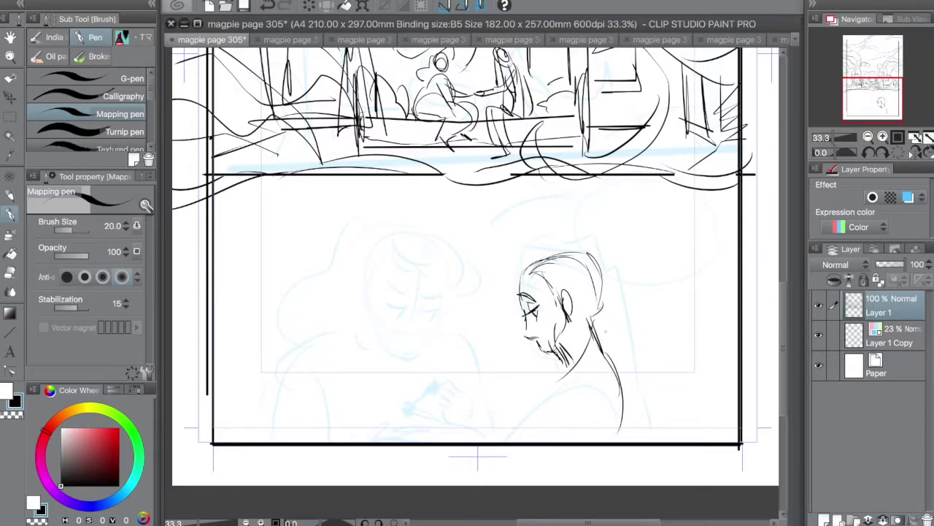
left_click_drag(615, 358, 642, 441)
mouse_move(567, 374)
left_mouse_down()
mouse_move(547, 420)
mouse_move(583, 438)
left_mouse_up()
left_click_drag(549, 388, 540, 441)
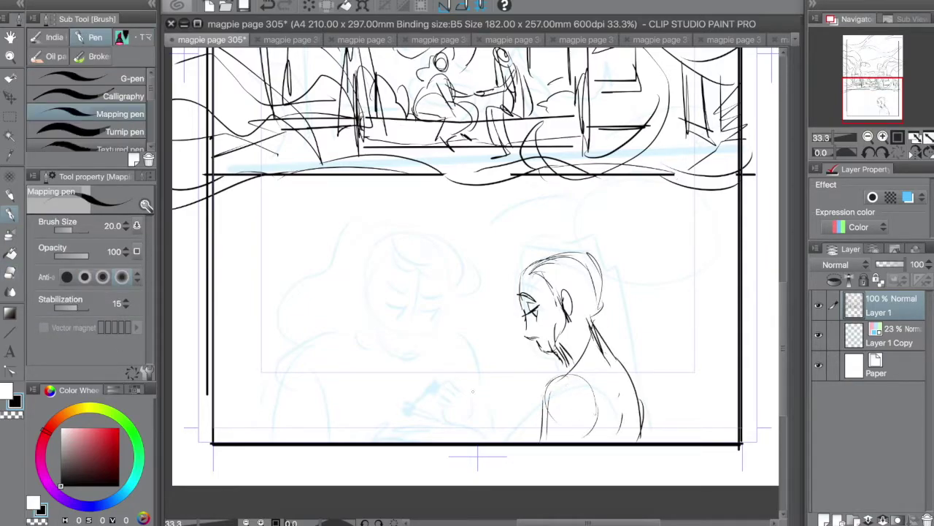
Erase and redraw the right-hand figure's chin, throat and back of the neck
key("e")
key("p")
mouse_move(543, 353)
left_mouse_down()
mouse_move(572, 370)
mouse_move(558, 381)
left_mouse_up()
key("e")
key("p")
key("e")
key("p")
left_click_drag(591, 317, 622, 361)
Sketch the front locks of the right-hand figure's hair around the face and hair strands over the head and ear
mouse_move(541, 245)
left_mouse_down()
mouse_move(499, 275)
mouse_move(511, 386)
left_mouse_up()
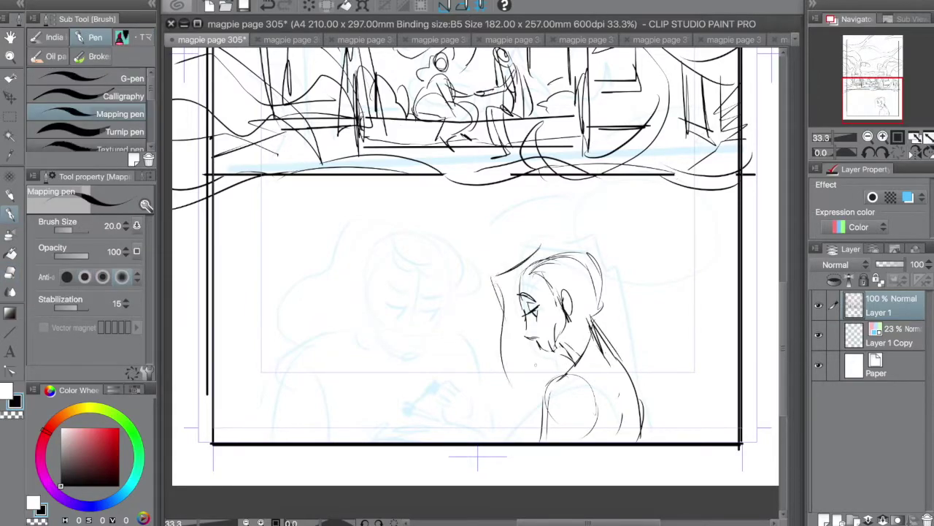
mouse_move(540, 334)
left_mouse_down()
mouse_move(511, 397)
mouse_move(525, 434)
left_mouse_up()
left_click_drag(511, 261, 552, 305)
left_click_drag(537, 254, 581, 349)
left_click_drag(555, 384, 573, 349)
left_click_drag(569, 372, 589, 305)
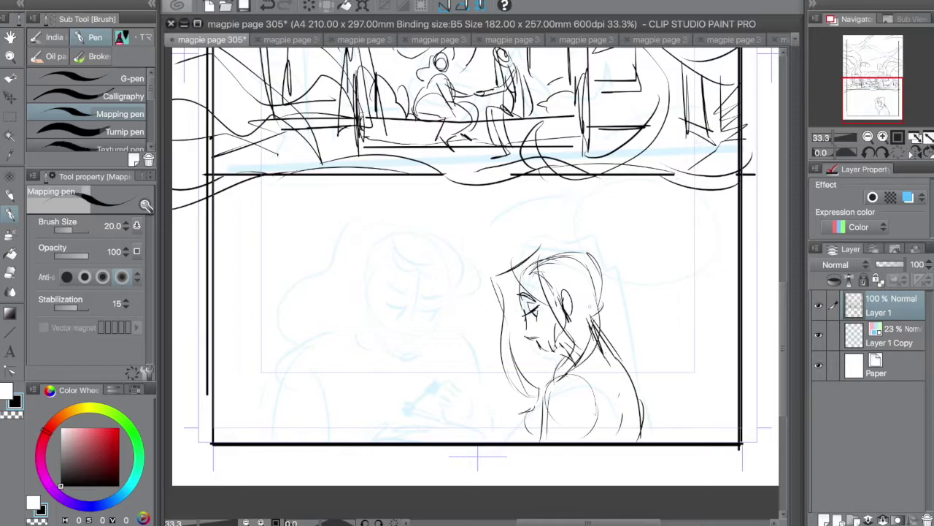
Undo the last hair stroke and sketch the pointed top of the hair and the long locks down the figure's back
key("ctrl+z")
mouse_move(527, 259)
left_mouse_down()
mouse_move(557, 238)
mouse_move(586, 237)
left_mouse_up()
mouse_move(595, 243)
left_mouse_down()
mouse_move(671, 372)
mouse_move(660, 414)
left_mouse_up()
mouse_move(597, 335)
left_mouse_down()
mouse_move(603, 417)
mouse_move(666, 438)
left_mouse_up()
left_click_drag(677, 427, 651, 446)
left_click_drag(600, 296, 631, 421)
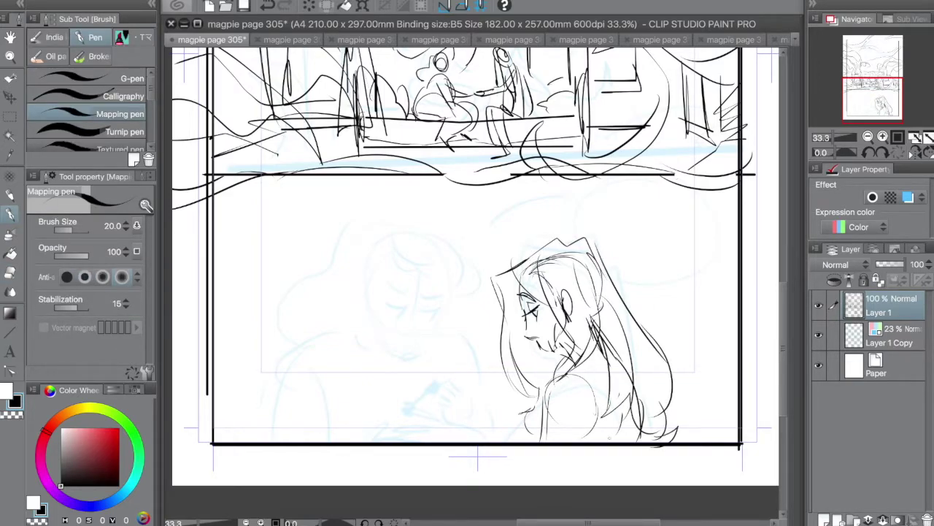
left_click_drag(516, 265, 564, 307)
left_click_drag(584, 301, 582, 354)
Sketch the right-hand figure's outstretched hand and wrist near the middle of the lower panel's bottom edge
left_click_drag(419, 425, 488, 442)
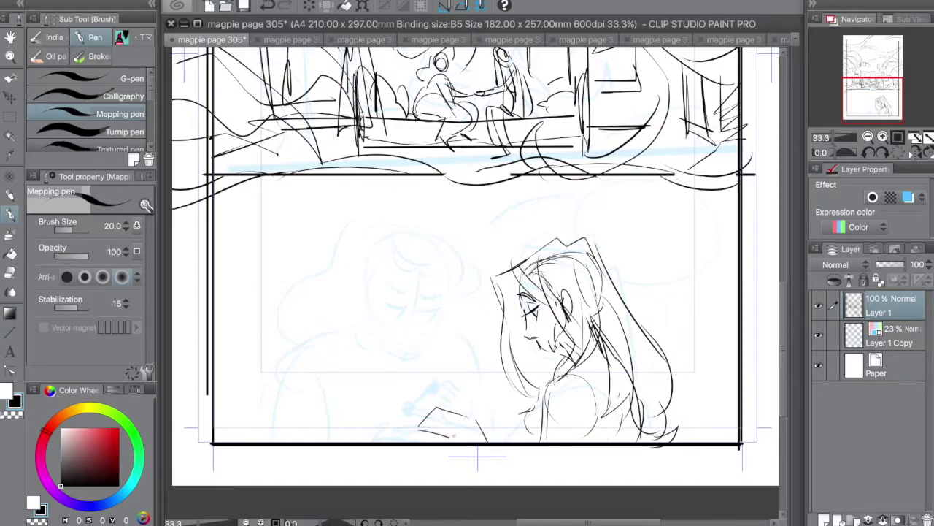
left_click_drag(439, 407, 403, 399)
mouse_move(410, 425)
left_mouse_down()
mouse_move(421, 433)
mouse_move(388, 424)
left_mouse_up()
key("ctrl+z")
key("ctrl+z")
mouse_move(420, 426)
left_mouse_down()
mouse_move(396, 436)
mouse_move(458, 439)
mouse_move(374, 386)
mouse_move(438, 421)
left_mouse_up()
Select the outstretched hand with a rectangular marquee, scale it to 84% and move it slightly upward
key("e")
key("m")
key("ctrl+t")
key("Escape")
left_click_drag(364, 373, 499, 441)
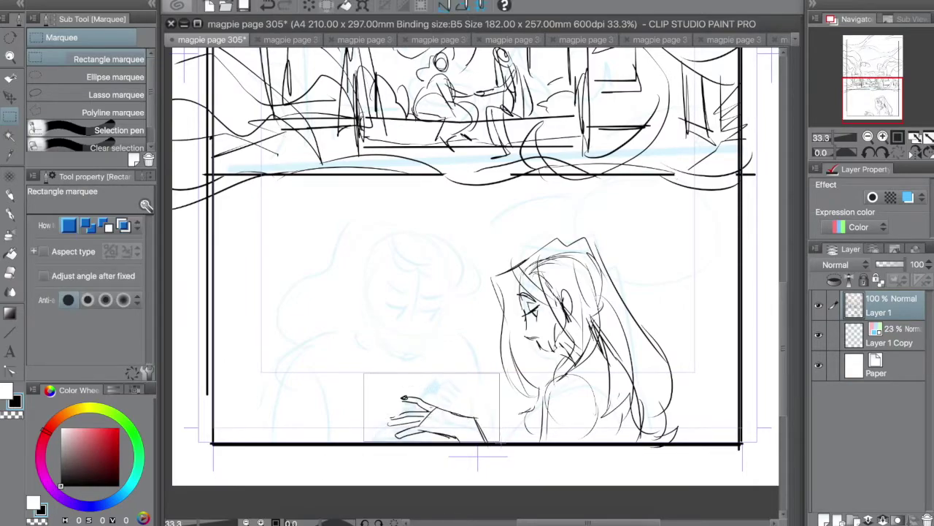
key("ctrl+t")
left_click_drag(430, 413, 430, 405)
left_click_drag(365, 370, 387, 375)
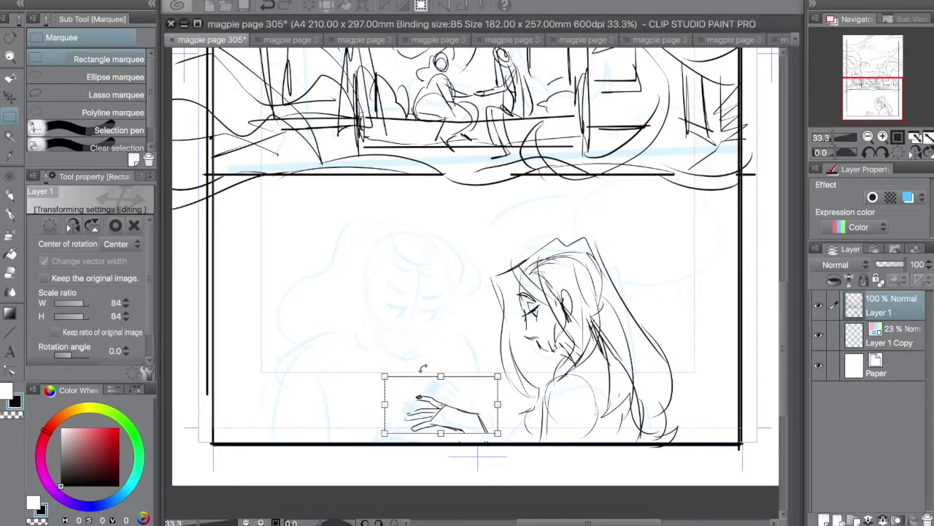
key("Return")
Sketch the right-hand figure's forearm, upper arm and shoulder down to the panel's lower edge
key("p")
left_click_drag(542, 399, 527, 444)
left_click_drag(551, 395, 539, 441)
left_click_drag(592, 417, 576, 449)
left_click_drag(586, 426, 607, 432)
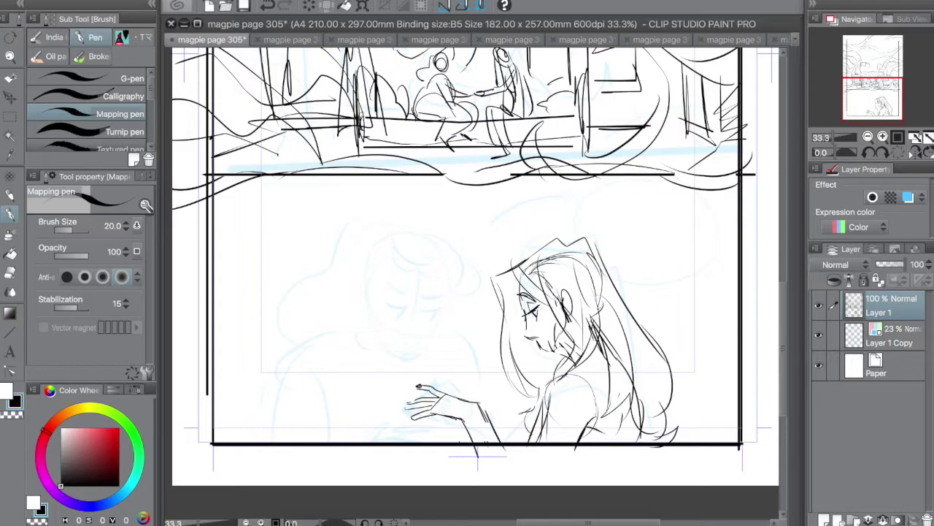
left_click_drag(577, 367, 599, 422)
left_click_drag(596, 429, 601, 445)
Redraw the right-hand figure's head with a rounded crown and a fuller fall of long hair down the back
left_click_drag(555, 242, 681, 400)
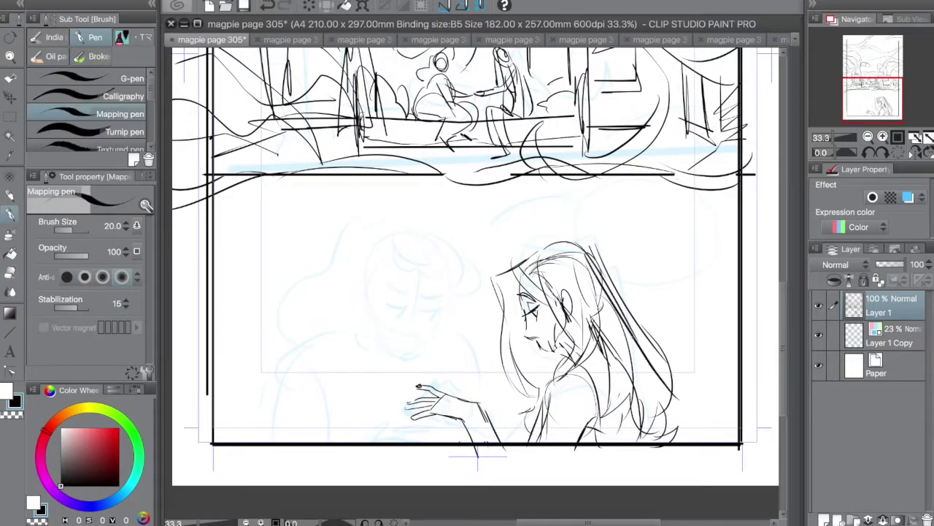
left_click_drag(600, 268, 665, 442)
left_click_drag(557, 372, 533, 429)
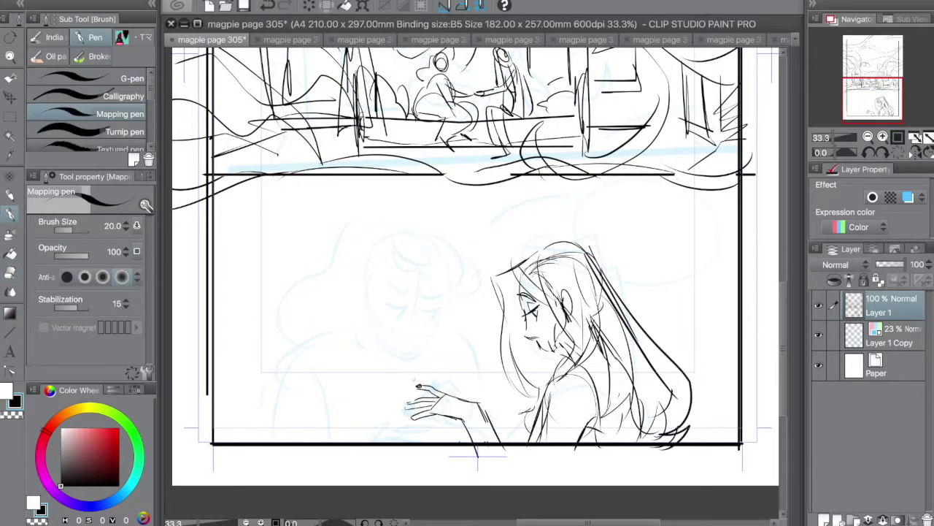
mouse_move(467, 414)
left_mouse_down()
mouse_move(441, 421)
mouse_move(494, 427)
left_mouse_up()
left_click_drag(453, 428, 480, 442)
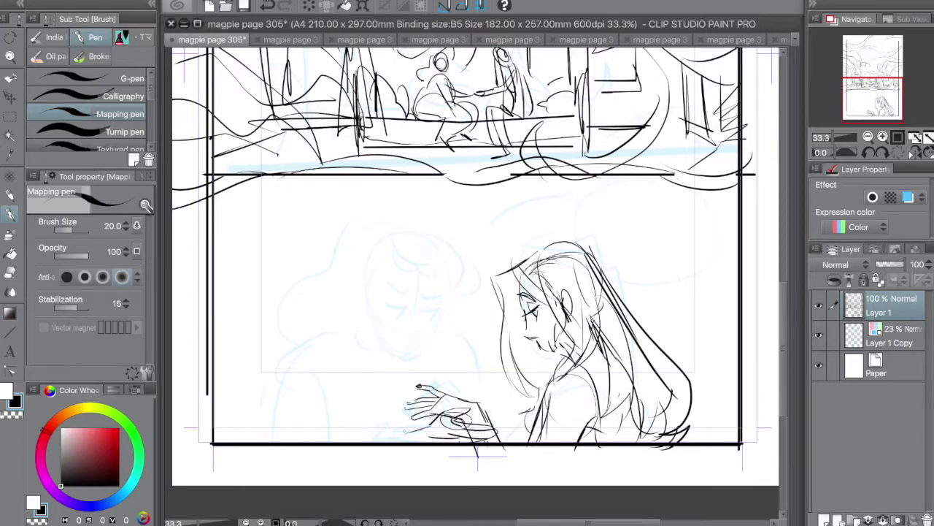
key("super+z")
key("super+z")
key("super+z")
key("super+z")
Sketch the left-hand figure's hand and forearm beneath the other figure's outstretched hand
left_click_drag(444, 412, 415, 421)
mouse_move(464, 425)
left_mouse_down()
mouse_move(353, 453)
mouse_move(459, 419)
mouse_move(500, 441)
left_mouse_up()
left_click_drag(464, 425, 479, 442)
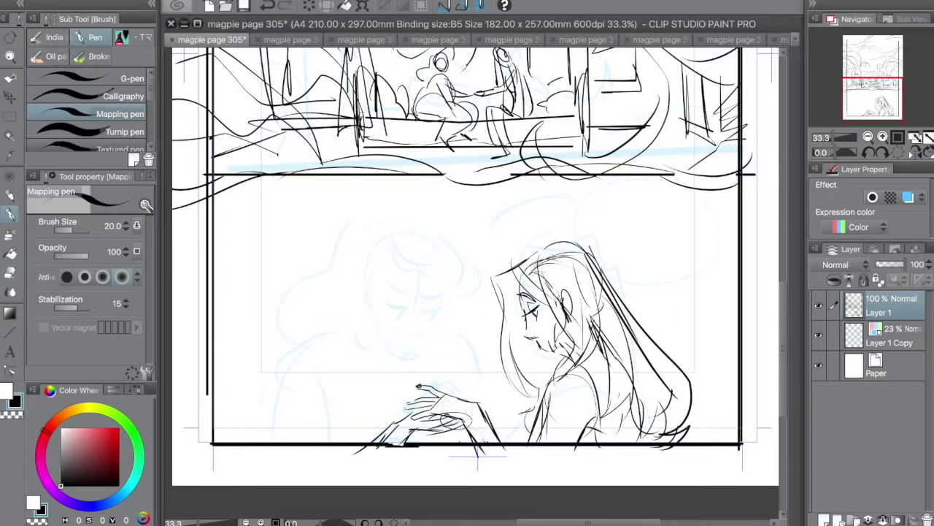
Sketch the left-hand figure's shoulder curves and an oval head between them
mouse_move(335, 334)
left_mouse_down()
mouse_move(281, 376)
mouse_move(265, 438)
left_mouse_up()
left_click_drag(448, 336, 488, 401)
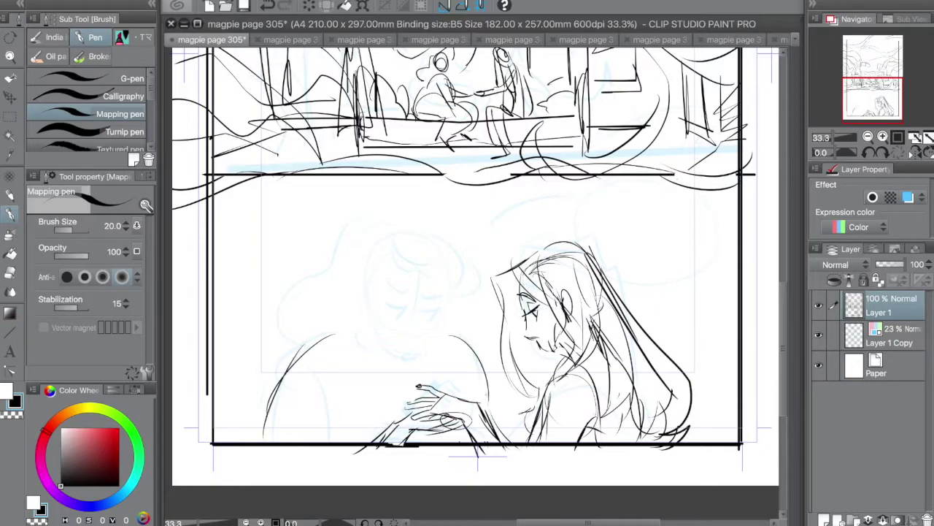
mouse_move(398, 256)
left_mouse_down()
mouse_move(445, 314)
mouse_move(434, 349)
mouse_move(374, 351)
left_mouse_up()
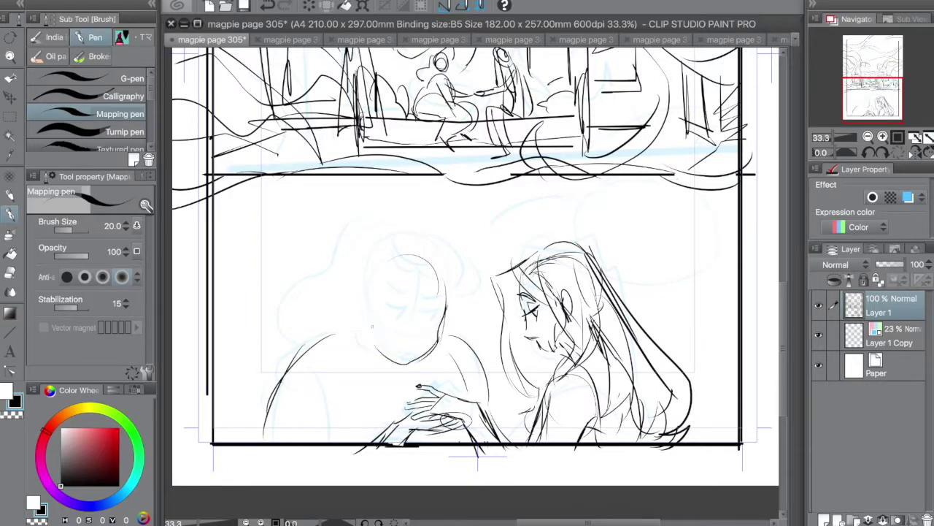
left_click_drag(441, 285, 377, 286)
left_click_drag(415, 260, 375, 299)
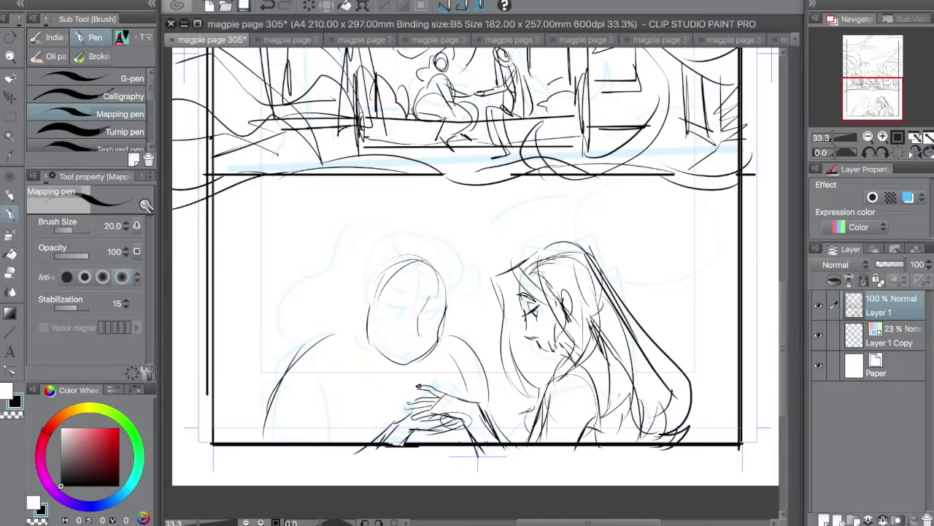
Sketch the left-hand figure's downcast eyes, nose and open mouth, erasing and reworking the lines around the eyes
left_click_drag(416, 267, 414, 354)
left_click_drag(381, 305, 371, 352)
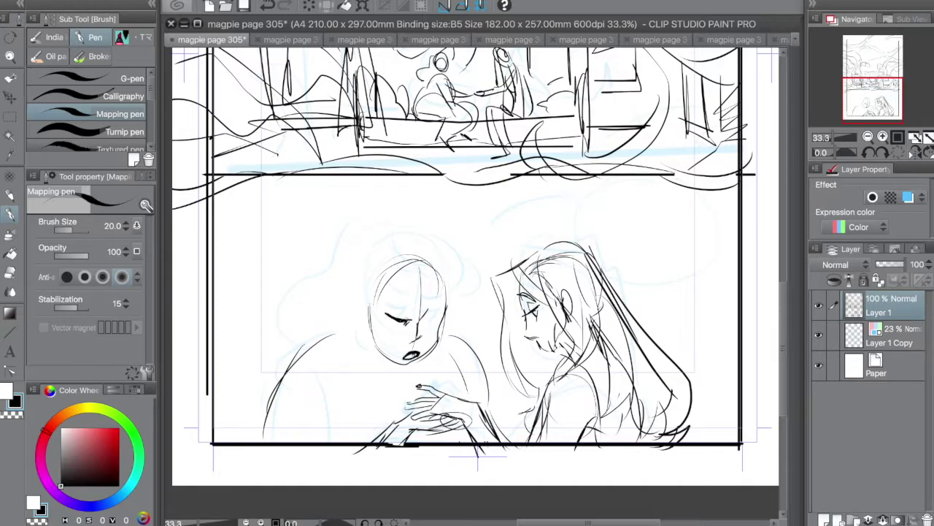
key("ctrl+z")
key("e")
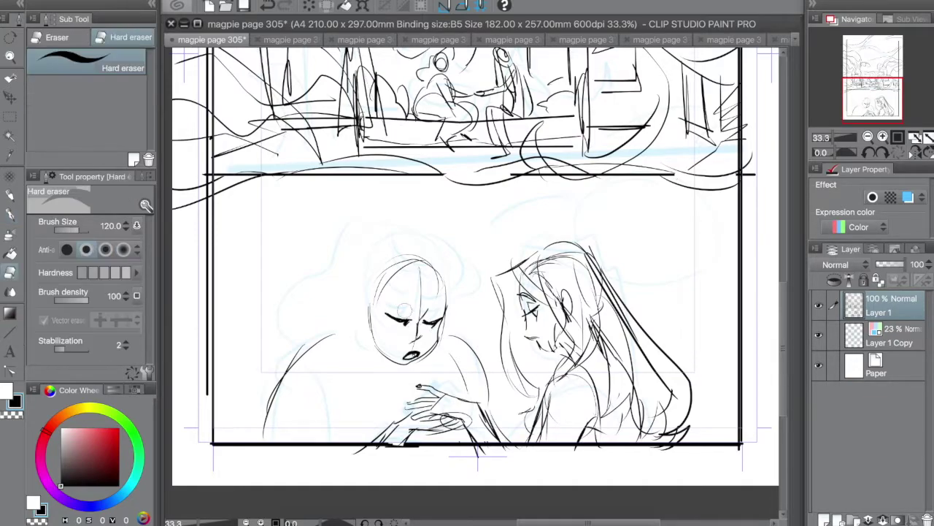
left_click_drag(387, 313, 411, 323)
left_click_drag(442, 315, 404, 319)
key("p")
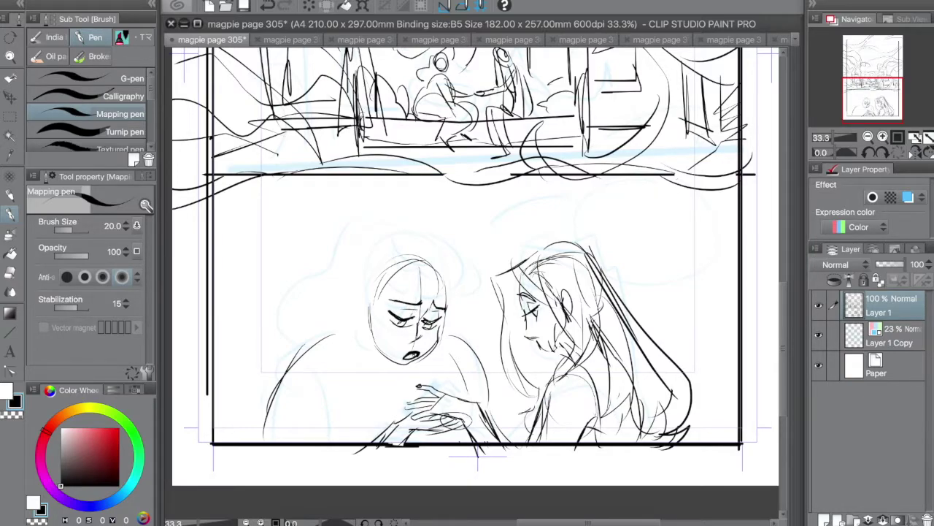
Erase the left-hand figure's eyebrows, redraw them as an angry frown and dismiss the disk-space notification
key("e")
left_click_drag(392, 300, 422, 304)
left_click_drag(429, 300, 444, 309)
key("p")
key("ctrl+z")
left_click_drag(385, 299, 421, 311)
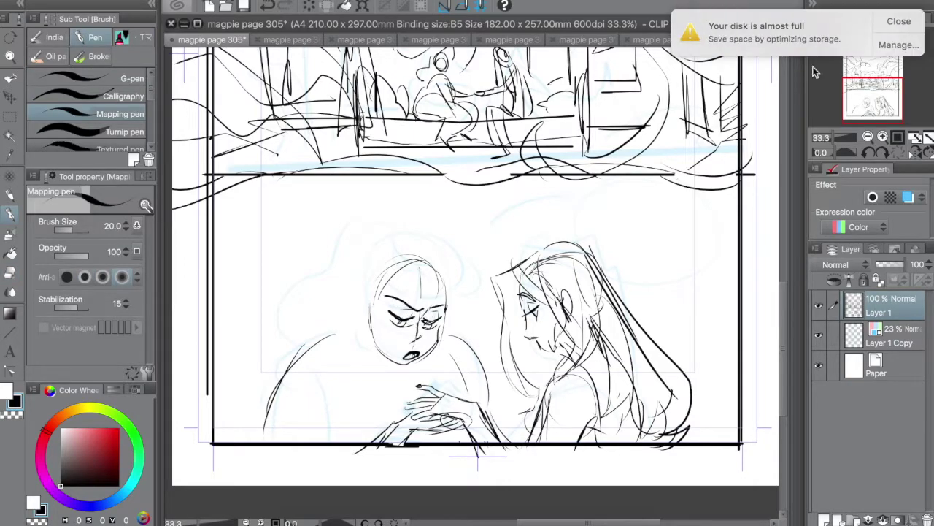
left_click(884, 26)
key("e")
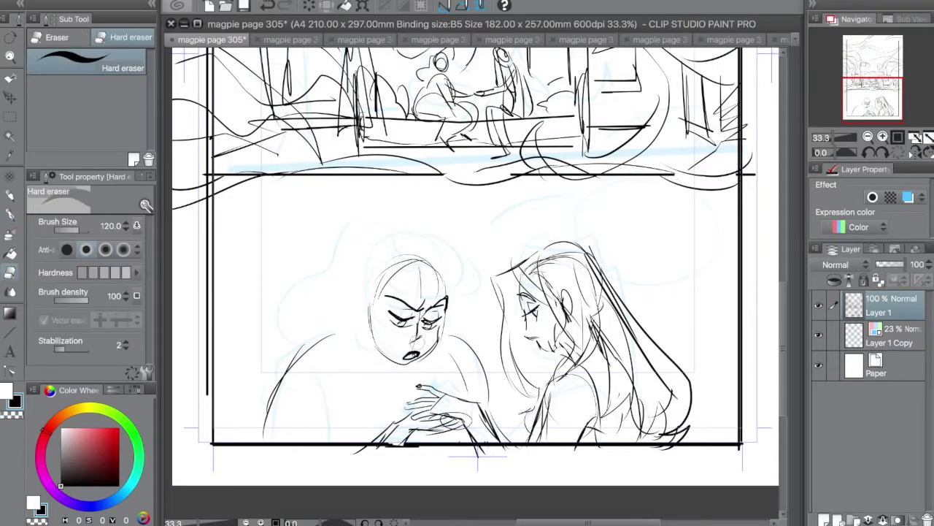
Refine the left-hand figure's nose and face contour, and sketch the ear at the side of the head
key("p")
mouse_move(418, 324)
left_mouse_down()
mouse_move(419, 342)
mouse_move(406, 345)
mouse_move(422, 333)
left_mouse_up()
left_click(899, 21)
key("e")
key("p")
key("e")
key("p")
key("e")
key("p")
key("e")
key("p")
key("e")
key("p")
key("e")
key("p")
mouse_move(377, 289)
left_mouse_down()
mouse_move(365, 312)
mouse_move(372, 319)
left_mouse_up()
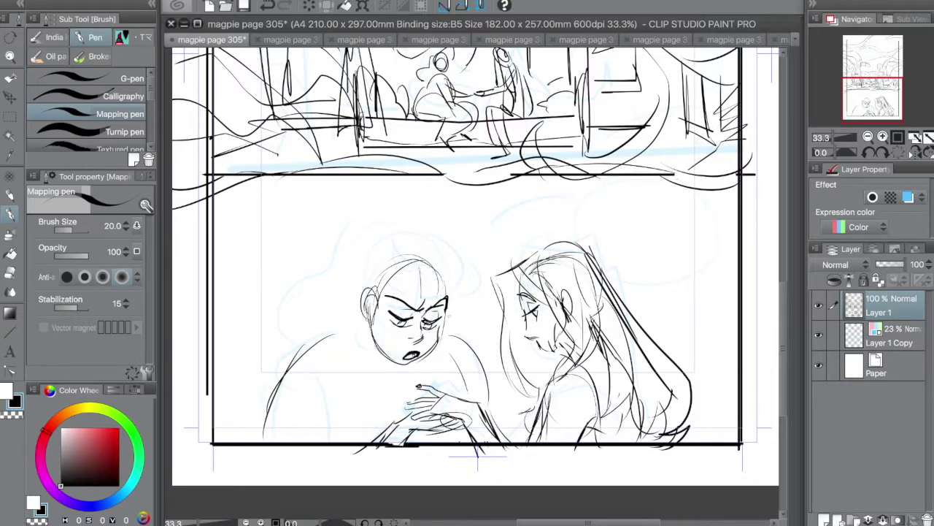
Sketch the left-hand figure's voluminous wavy hair around the head and the shoulder and sleeve below it
mouse_move(419, 255)
left_mouse_down()
mouse_move(483, 296)
mouse_move(458, 326)
mouse_move(447, 369)
mouse_move(372, 234)
mouse_move(288, 342)
mouse_move(283, 376)
left_mouse_up()
mouse_move(381, 272)
left_mouse_down()
mouse_move(372, 352)
mouse_move(357, 370)
mouse_move(299, 354)
left_mouse_up()
mouse_move(264, 347)
left_mouse_down()
mouse_move(302, 370)
mouse_move(339, 439)
left_mouse_up()
left_click_drag(310, 355, 268, 463)
left_click_drag(297, 358, 289, 440)
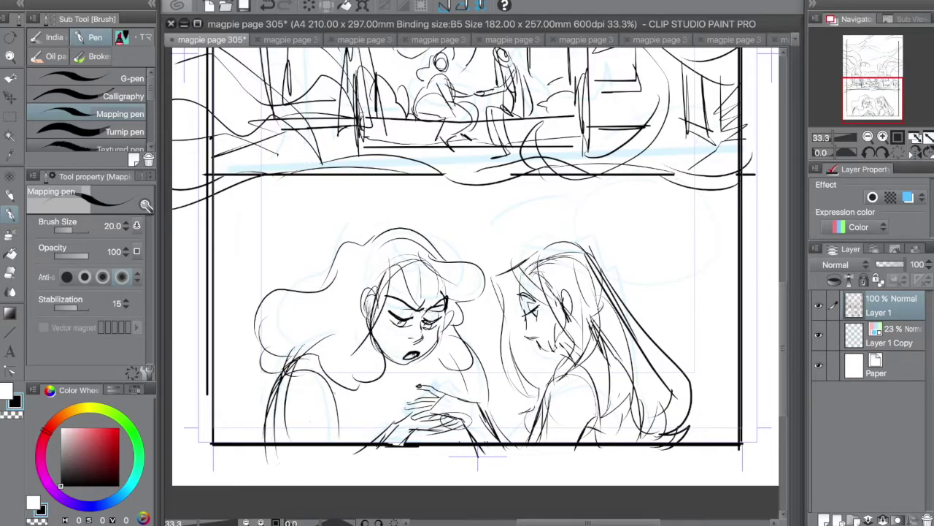
Erase and rework the left-hand figure's shoulder and upper arm beside the chin, down to the panel's lower edge
key("e")
left_click_drag(475, 346, 478, 376)
key("p")
key("e")
mouse_move(471, 374)
left_mouse_down()
mouse_move(460, 396)
mouse_move(444, 361)
mouse_move(475, 350)
mouse_move(456, 371)
left_mouse_up()
key("p")
key("ctrl+z")
left_click_drag(466, 355, 477, 376)
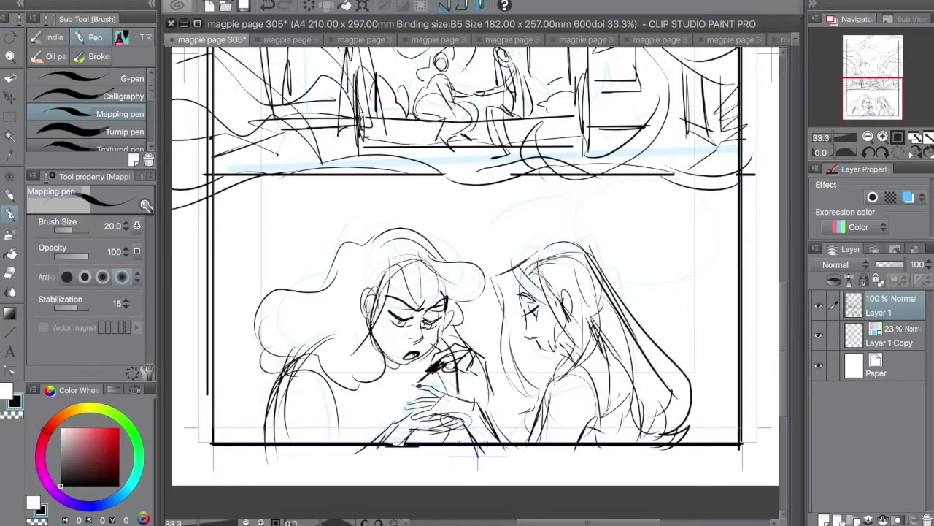
key("super+z")
mouse_move(466, 343)
left_mouse_down()
mouse_move(494, 379)
mouse_move(508, 443)
left_mouse_up()
Erase overlapping lines at the left-hand figure's shoulder and ear, and sketch forehead locks and curls beside the face
key("e")
mouse_move(319, 350)
left_mouse_down()
mouse_move(293, 374)
mouse_move(269, 435)
mouse_move(328, 339)
left_mouse_up()
left_click_drag(369, 283, 369, 303)
key("p")
mouse_move(398, 266)
left_mouse_down()
mouse_move(376, 321)
mouse_move(434, 307)
left_mouse_up()
mouse_move(449, 284)
left_mouse_down()
mouse_move(463, 305)
mouse_move(486, 295)
left_mouse_up()
left_click_drag(452, 300, 469, 338)
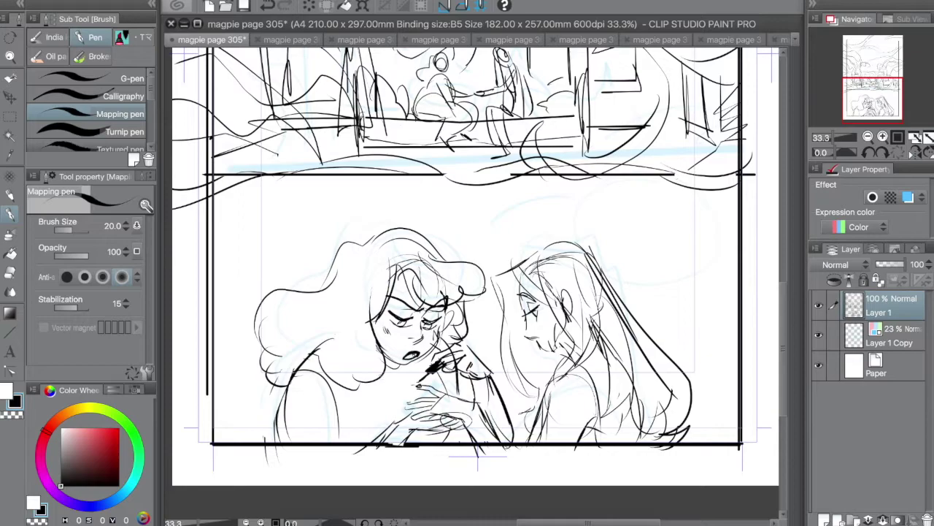
Lasso the left-hand figure, scale it to 90%, reposition it in the panel and clear the selection
left_click(10, 116)
mouse_move(338, 209)
left_mouse_down()
mouse_move(365, 438)
mouse_move(495, 362)
mouse_move(365, 213)
left_mouse_up()
key("super+t")
mouse_move(223, 216)
left_mouse_down()
mouse_move(253, 240)
mouse_move(243, 231)
left_mouse_up()
key("Left")
key("Left")
key("Left")
key("Left")
key("Left")
key("Left")
key("Left")
key("Left")
key("Left")
key("Left")
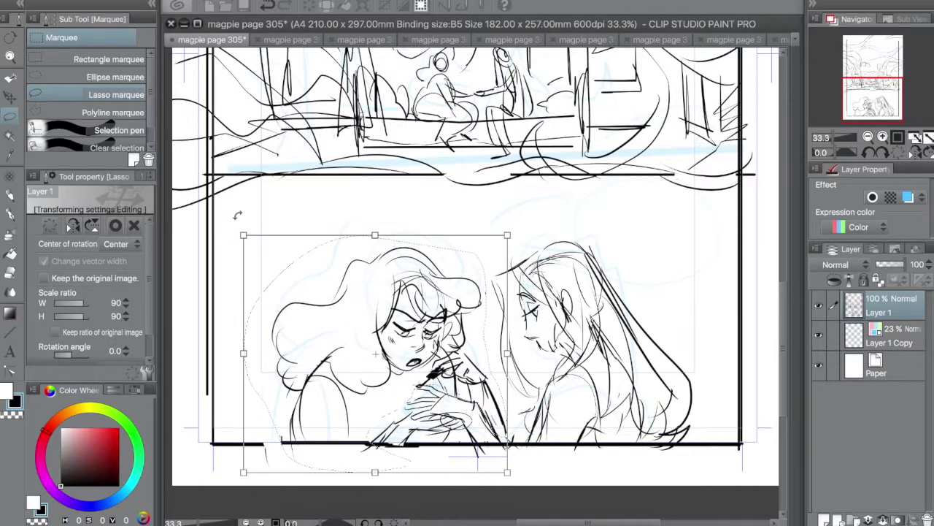
key("Return")
key("super+d")
Erase stray lines below the left-hand figure, restore the panel's lower border and extend the sleeve lines to it
key("e")
mouse_move(284, 435)
left_mouse_down()
mouse_move(364, 437)
mouse_move(292, 453)
mouse_move(261, 445)
left_mouse_up()
key("u")
key("p")
left_click_drag(300, 363, 291, 441)
left_click_drag(343, 387, 346, 441)
left_click_drag(284, 405, 279, 438)
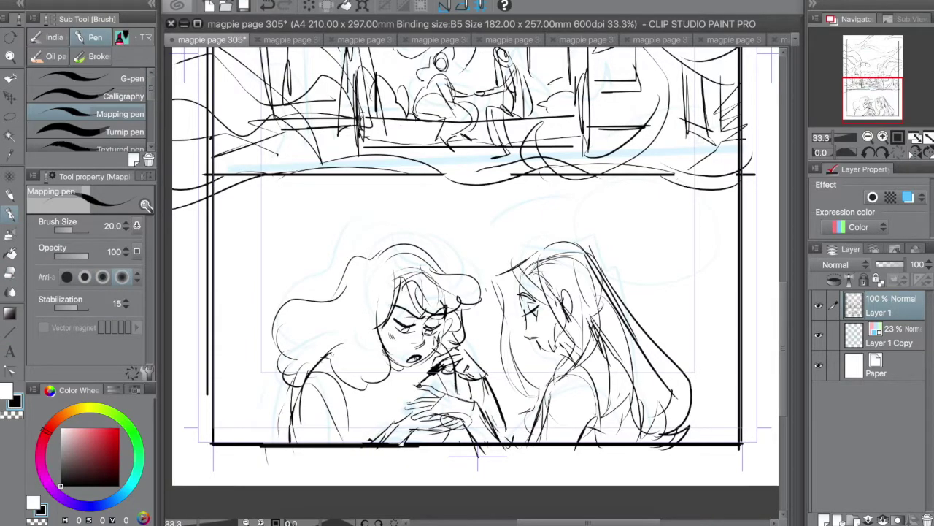
Try to draw a speech-balloon ellipse above the right-hand figure with the Ellipse tool
left_click(12, 331)
scroll(94, 134, "down", 3)
left_click(136, 144)
left_click_drag(503, 149, 648, 254)
key("ctrl+z")
Select both figures in the lower panel with a rectangular marquee and move them together to the right
key("m")
left_click_drag(239, 204, 717, 440)
key("super+t")
left_click_drag(713, 433, 753, 434)
key("Return")
key("super+d")
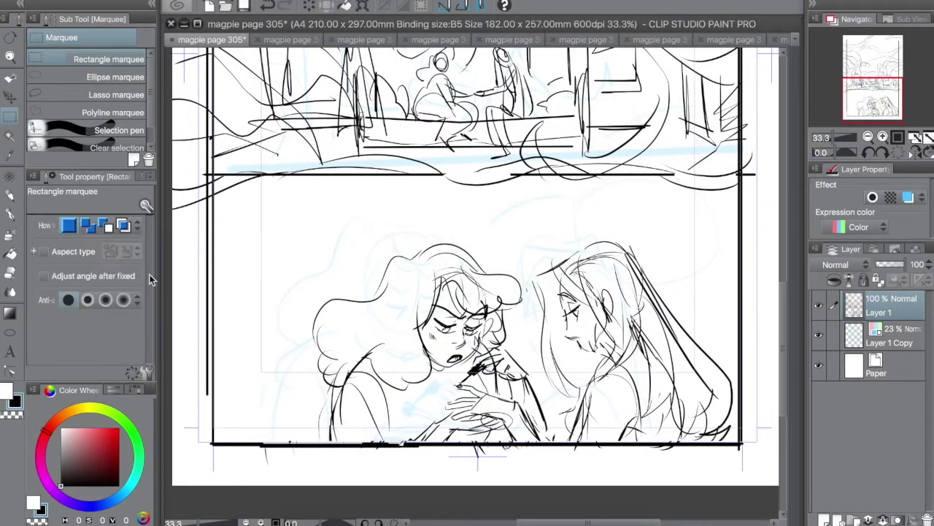
Draw an elliptical speech balloon above the left-hand figure, overlapping the border between the two panels
left_click(11, 331)
left_click_drag(235, 175, 406, 287)
left_click(406, 286)
key("super+z")
left_click_drag(247, 149, 401, 271)
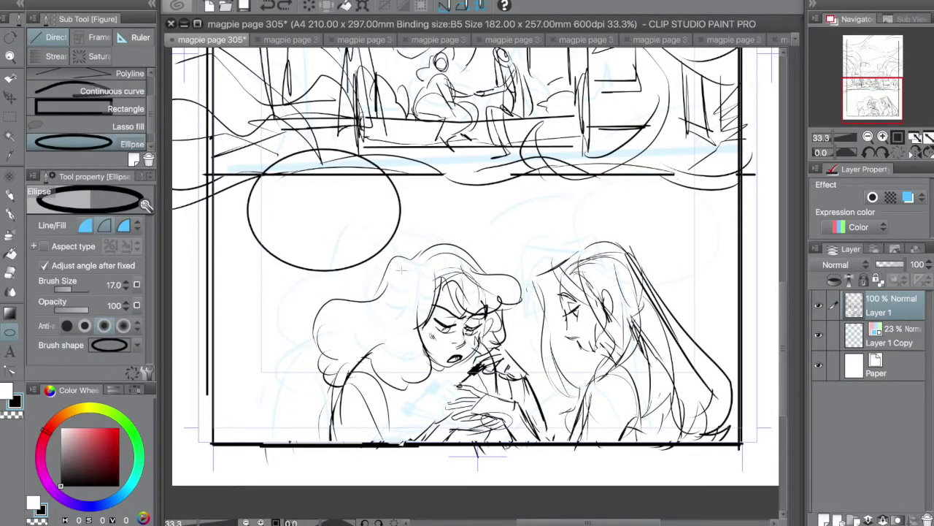
left_click(401, 271)
Draw a curved tail from the speech balloon toward the left-hand figure's head and clean up where they join
key("p")
left_click_drag(399, 199, 446, 221)
mouse_move(401, 210)
left_mouse_down()
mouse_move(430, 208)
mouse_move(452, 225)
left_mouse_up()
key("super+z")
key("super+z")
mouse_move(401, 210)
left_mouse_down()
mouse_move(452, 225)
mouse_move(399, 207)
left_mouse_up()
key("e")
key("p")
Save the finished page sketch
left_click(868, 136)
left_click(868, 137)
left_click(868, 137)
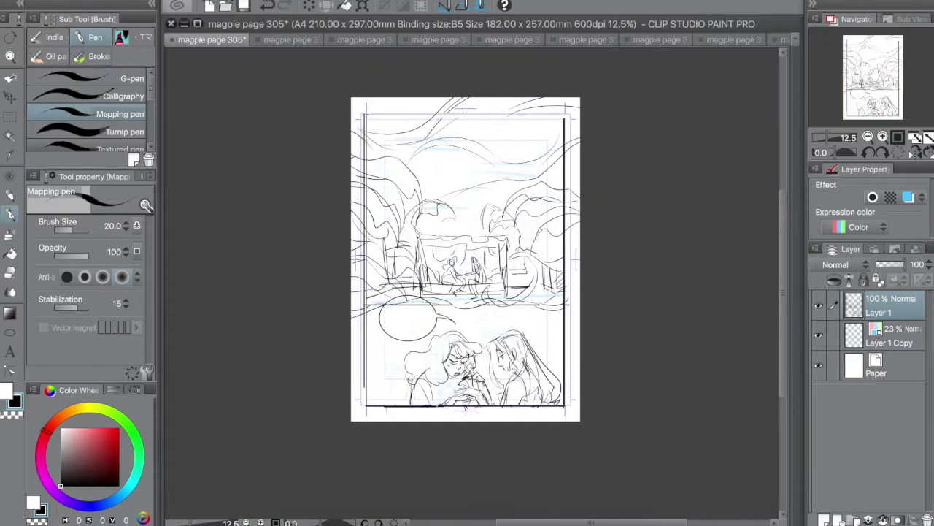
key("ctrl+s")
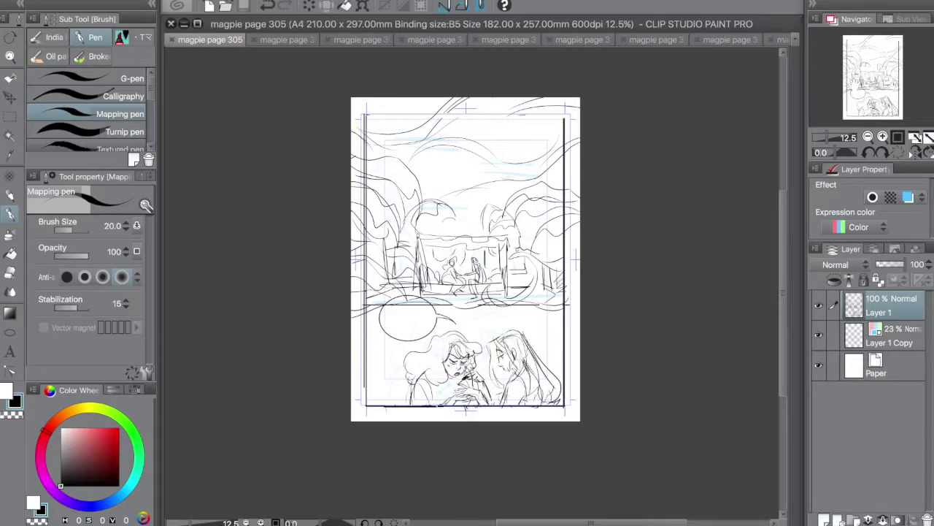
Switch to magpie page 306 and give its rough layer a Bubblegum layer color at 18% opacity
left_click(287, 40)
left_click(908, 198)
left_click_drag(893, 264, 879, 264)
left_click(895, 214)
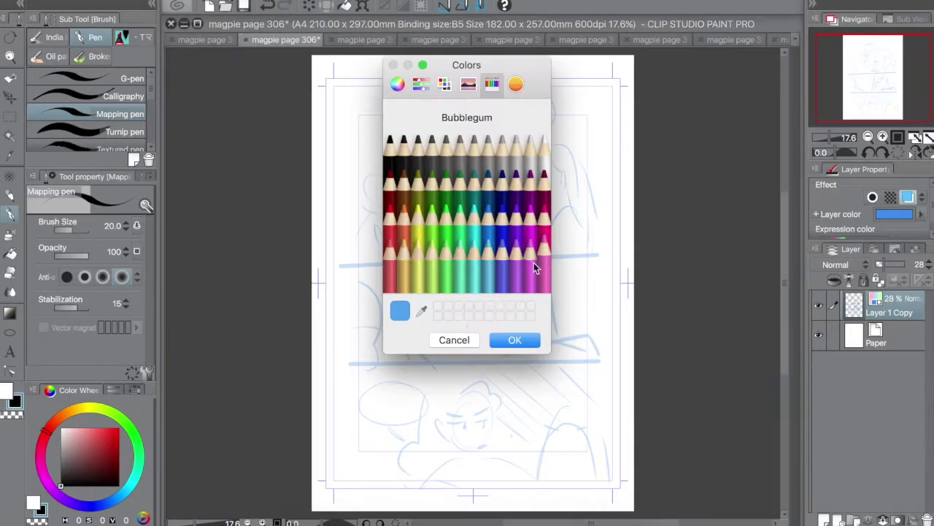
left_click(543, 252)
left_click(515, 340)
left_click(880, 264)
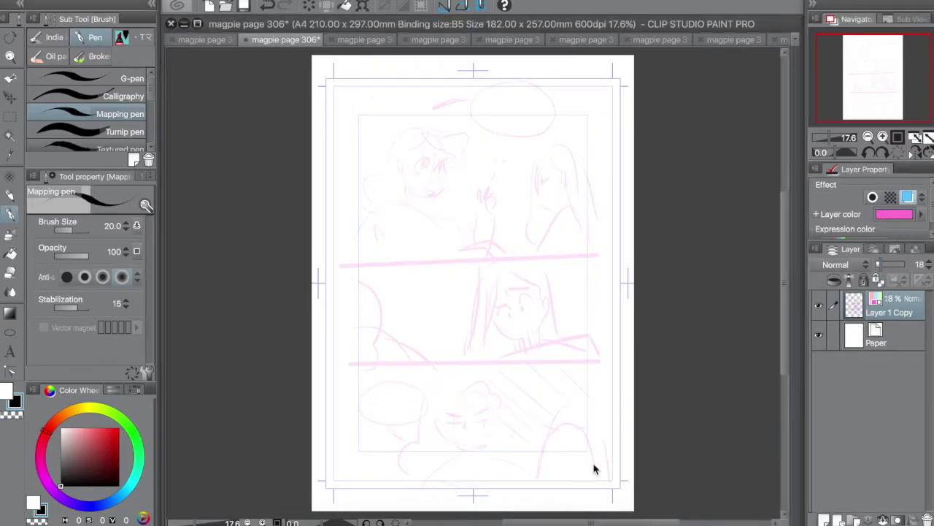
Add a new raster layer and draw elliptical speech balloons over the roughed ones in the upper and lower panels
left_click(823, 520)
left_click(10, 333)
scroll(148, 86, "up", 2)
left_click_drag(473, 82, 553, 142)
left_click_drag(347, 377, 428, 431)
Draw the page's outer panel border with straight lines on all four sides, following the print guides
left_click(123, 78)
left_click_drag(332, 101, 317, 475)
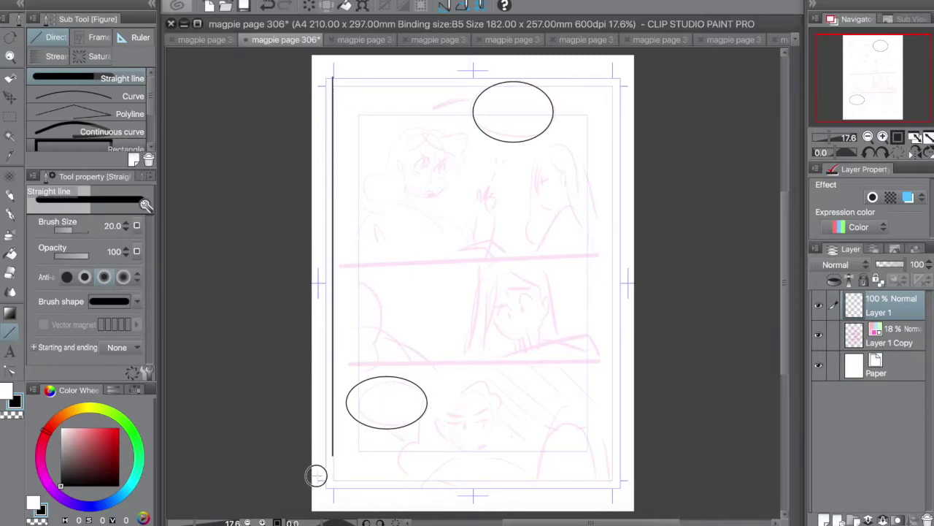
mouse_move(325, 114)
left_mouse_down()
mouse_move(616, 91)
mouse_move(334, 77)
left_mouse_up()
key("ctrl+z")
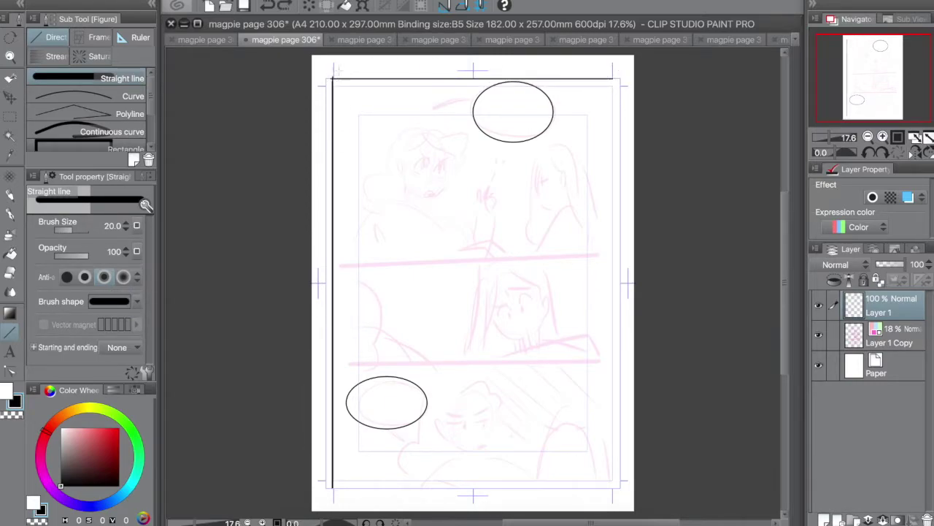
mouse_move(611, 78)
left_mouse_down()
mouse_move(609, 489)
mouse_move(330, 486)
mouse_move(333, 78)
mouse_move(612, 78)
mouse_move(612, 487)
mouse_move(333, 489)
mouse_move(600, 489)
left_mouse_up()
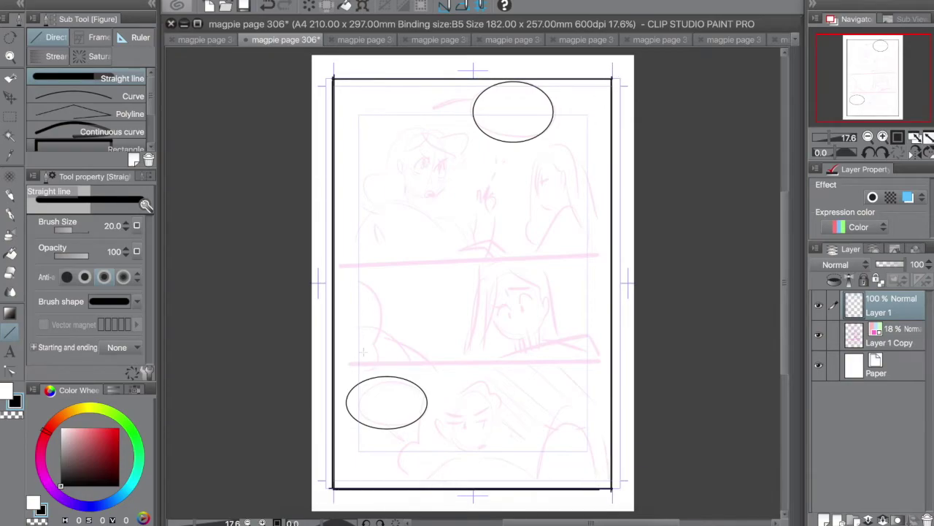
Draw paired straight gutter lines over the two roughed panel dividers and erase the border segments and overshooting ends around them
left_click_drag(333, 363, 313, 359)
left_click_drag(330, 365, 635, 365)
left_click_drag(325, 256, 635, 256)
left_click_drag(327, 260, 635, 260)
key("ctrl+z")
left_click_drag(327, 262, 615, 262)
key("ctrl+z")
left_click_drag(615, 262, 314, 260)
key("e")
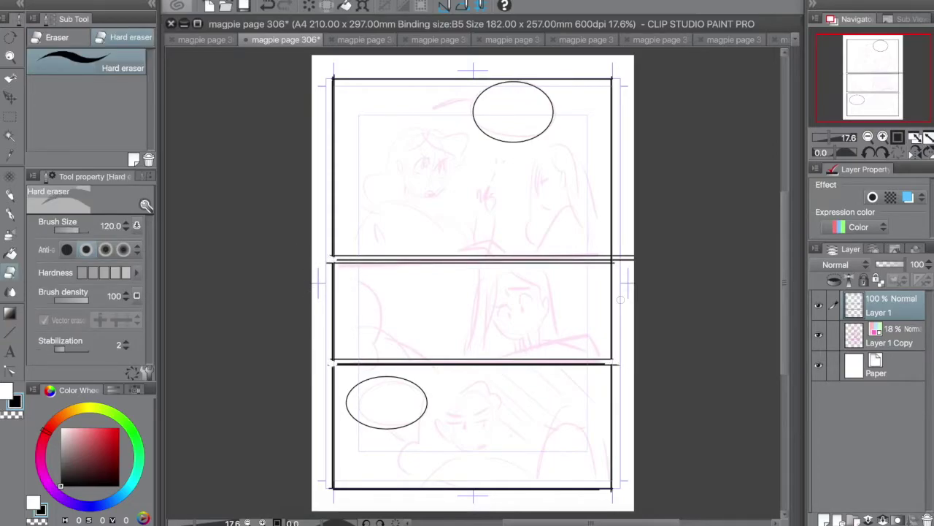
left_click_drag(613, 258, 632, 257)
key("p")
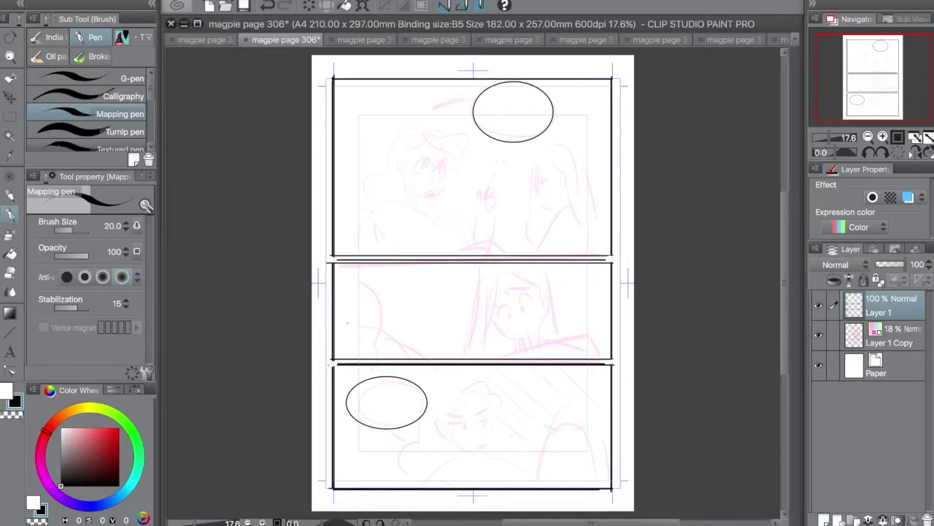
Add a new raster layer and sketch the left-hand character's face outline, nose, open mouth and eye guideline in the top panel
left_click(883, 136)
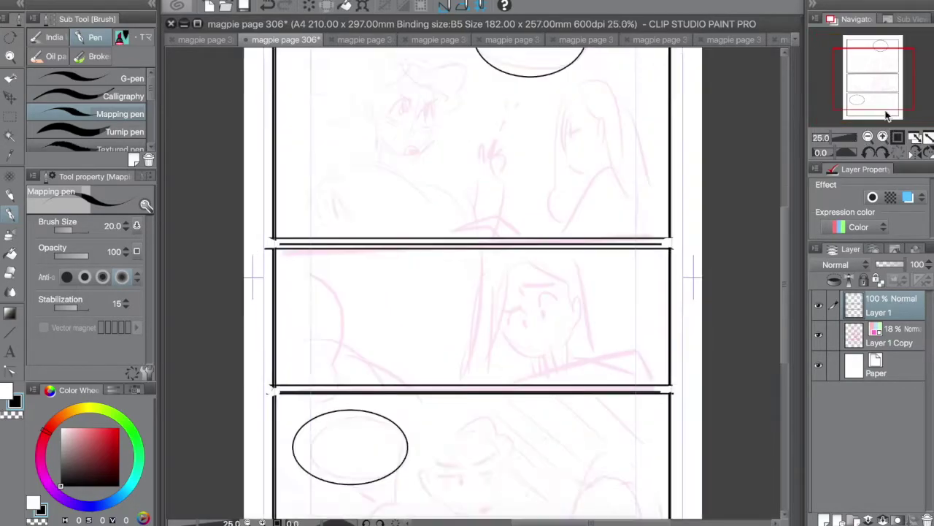
left_click_drag(886, 98, 886, 90)
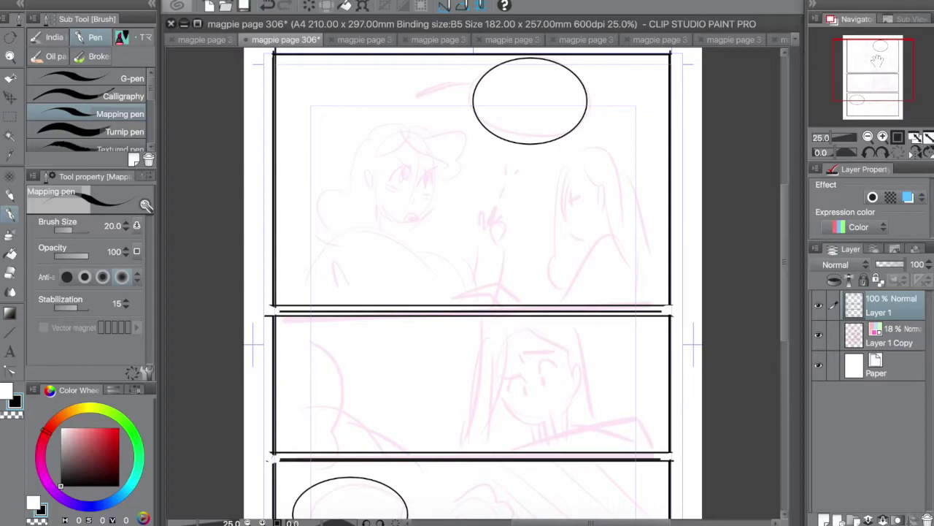
key("ctrl+shift+n")
scroll(495, 93, "up", 1)
mouse_move(422, 189)
left_mouse_down()
mouse_move(414, 233)
mouse_move(385, 259)
mouse_move(364, 264)
mouse_move(341, 195)
left_mouse_up()
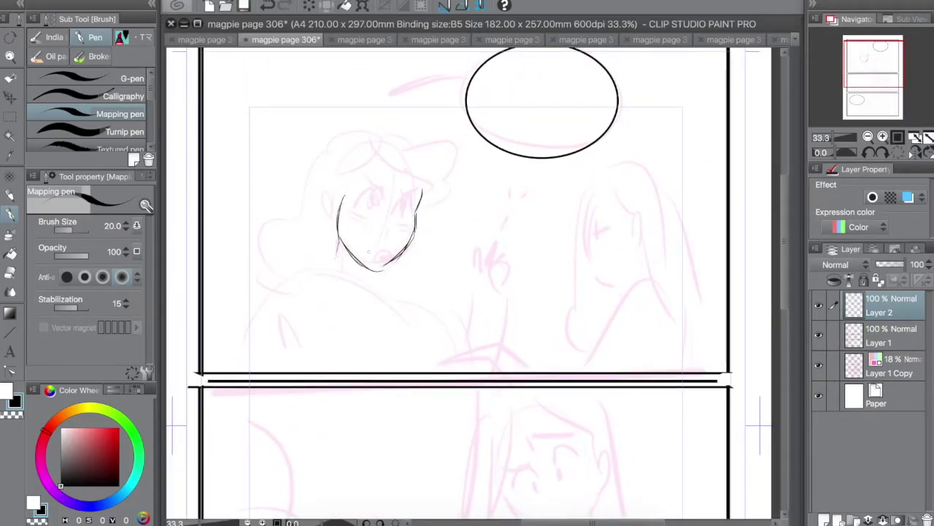
left_click_drag(395, 210, 387, 230)
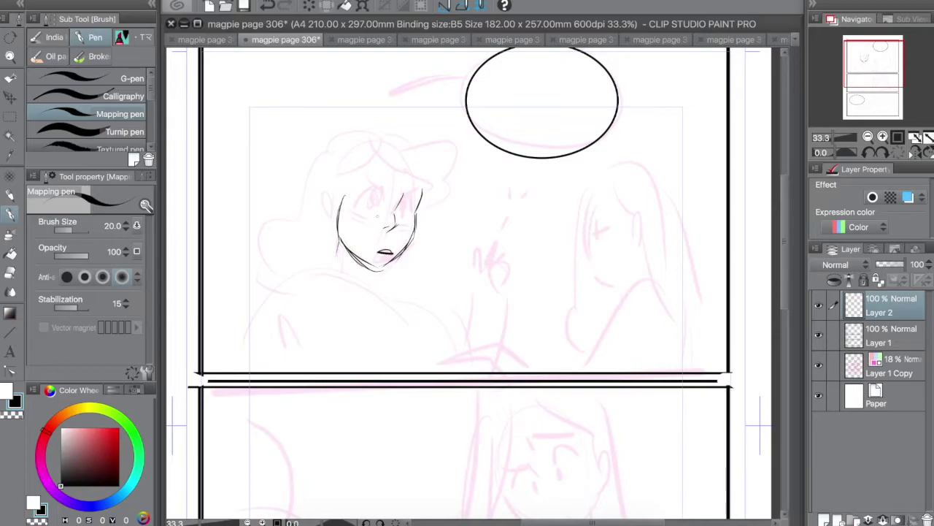
left_click_drag(342, 195, 432, 213)
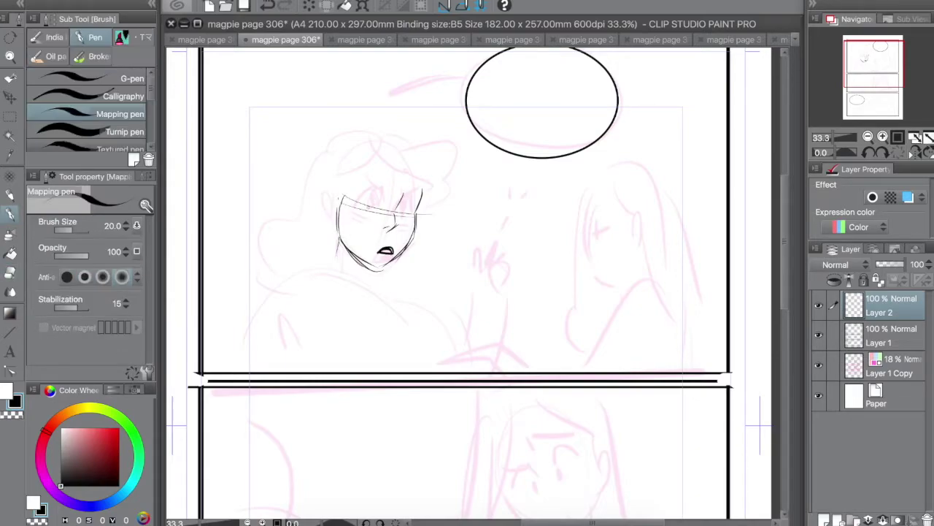
Draw the left-hand character's eyes and angry slanted eyebrows
left_click_drag(360, 198, 387, 191)
left_click_drag(366, 184, 401, 186)
key("ctrl+z")
left_click_drag(365, 180, 403, 191)
left_click_drag(407, 191, 408, 197)
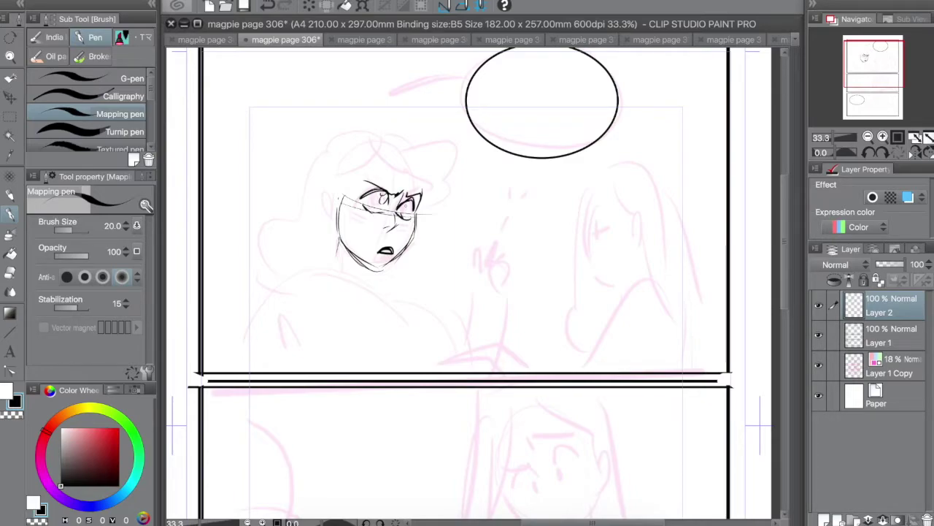
Erase the guideline across the left-hand character's eyes and redraw the lower lids and dark pupils
key("e")
key("p")
key("e")
mouse_move(366, 205)
left_mouse_down()
mouse_move(413, 219)
mouse_move(387, 233)
mouse_move(384, 202)
mouse_move(372, 214)
left_mouse_up()
key("p")
key("e")
key("p")
key("e")
key("p")
key("e")
key("p")
left_click_drag(383, 194, 410, 211)
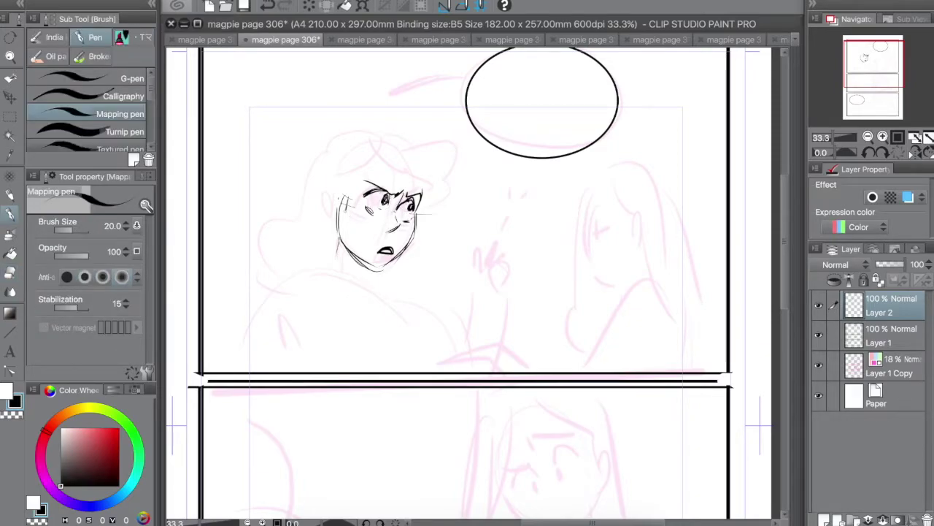
Clean up the left-hand character's cheek line and sketch the ear, the hair beside the jaw and the start of the neck
key("e")
mouse_move(340, 201)
left_mouse_down()
mouse_move(355, 253)
mouse_move(341, 232)
left_mouse_up()
key("p")
left_click_drag(332, 197, 341, 214)
mouse_move(338, 198)
left_mouse_down()
mouse_move(346, 203)
mouse_move(325, 272)
left_mouse_up()
mouse_move(334, 216)
left_mouse_down()
mouse_move(329, 271)
mouse_move(366, 284)
mouse_move(332, 264)
mouse_move(373, 268)
mouse_move(321, 258)
mouse_move(331, 249)
left_mouse_up()
key("e")
key("p")
key("e")
key("p")
key("e")
key("p")
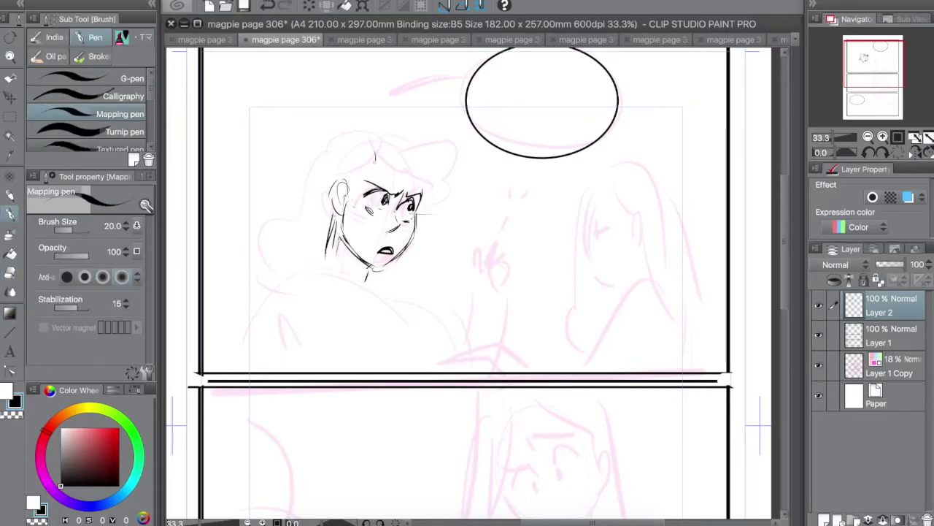
Sketch the left-hand character's parted fringe and long wavy hair around the head
left_click_drag(375, 155, 353, 184)
left_click_drag(376, 156, 427, 196)
mouse_move(340, 135)
left_mouse_down()
mouse_move(415, 137)
mouse_move(464, 182)
mouse_move(432, 286)
mouse_move(277, 205)
mouse_move(260, 271)
left_mouse_up()
left_click_drag(254, 280, 329, 269)
left_click_drag(332, 221, 322, 270)
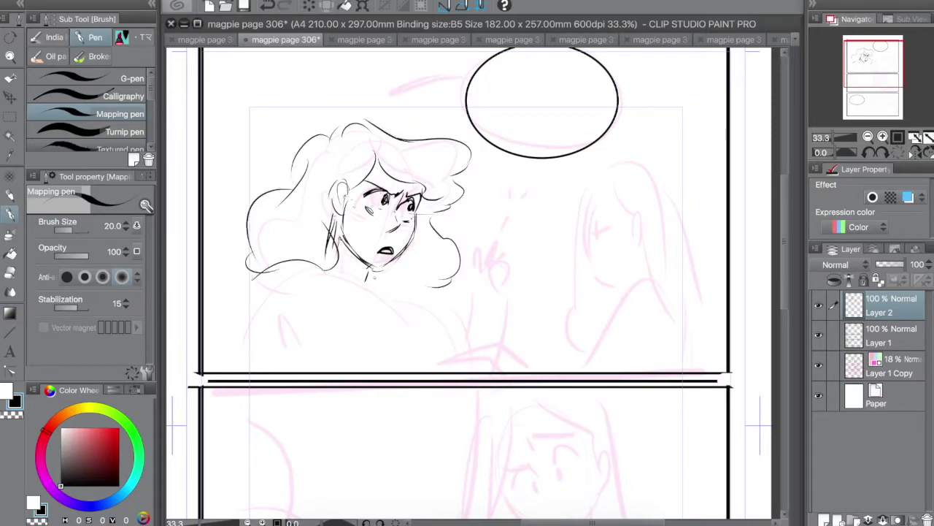
Sketch the left-hand character's shoulders and upper body down to the panel's lower border
left_click_drag(244, 370, 346, 270)
key("ctrl+z")
mouse_move(252, 298)
left_mouse_down()
mouse_move(365, 300)
mouse_move(439, 369)
left_mouse_up()
left_click_drag(297, 256, 256, 371)
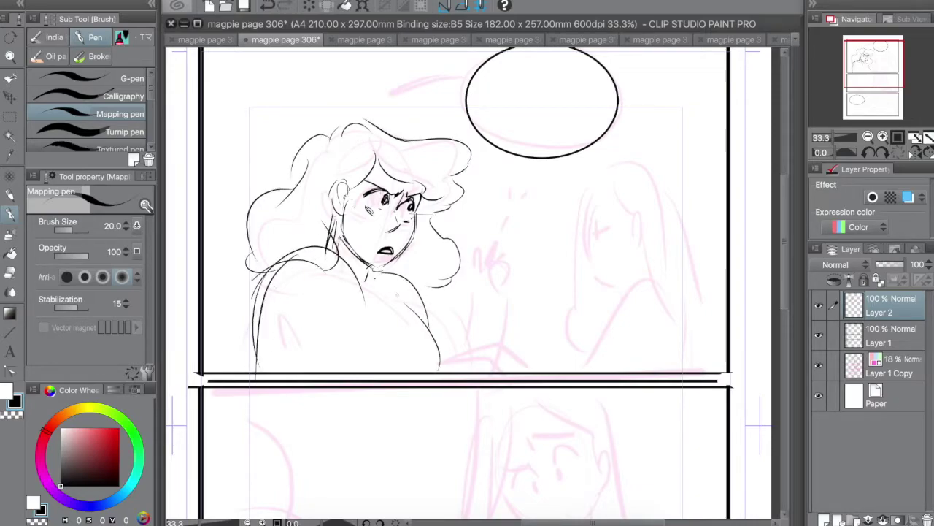
left_click_drag(398, 293, 440, 371)
Rough in the right-hand character's head, face profile, neck and near shoulder in the top panel
left_click_drag(654, 144, 592, 257)
mouse_move(651, 143)
left_mouse_down()
mouse_move(687, 165)
mouse_move(727, 253)
mouse_move(585, 219)
left_mouse_up()
left_click_drag(592, 204, 602, 232)
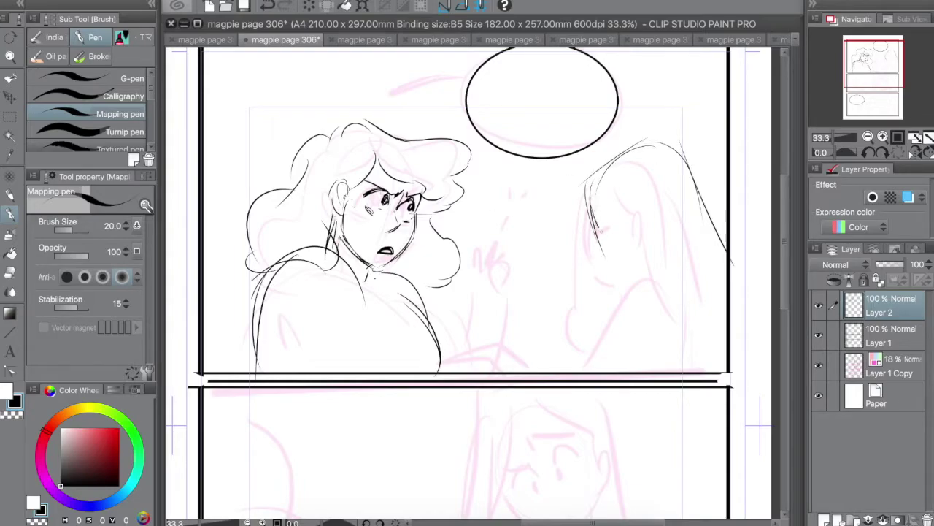
left_click_drag(582, 373, 691, 298)
left_click_drag(593, 192, 600, 262)
left_click_drag(646, 139, 583, 187)
left_click_drag(587, 184, 695, 185)
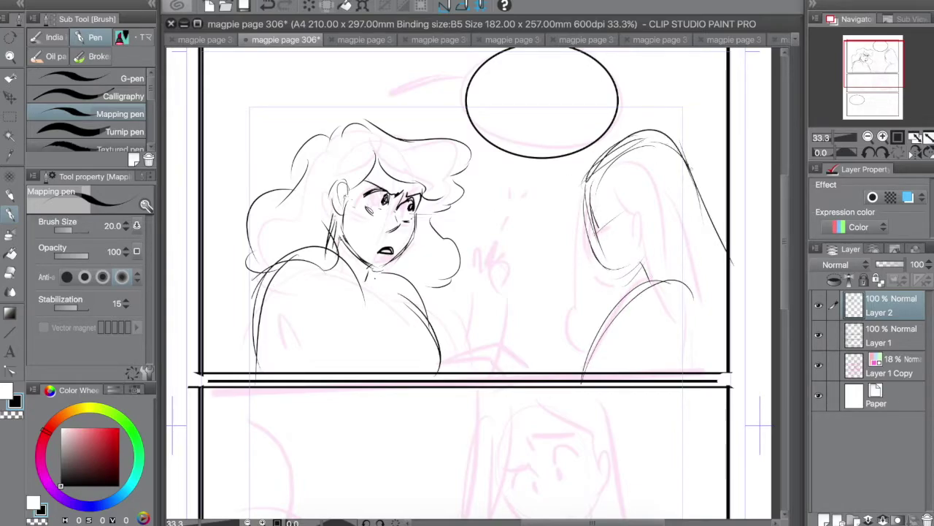
Add the right-hand character's eye, ear and long hair strands, and mark the shoulder joint with a circle
left_click_drag(629, 134, 574, 191)
left_click_drag(689, 166, 708, 209)
mouse_move(590, 178)
left_mouse_down()
mouse_move(575, 213)
mouse_move(608, 199)
left_mouse_up()
mouse_move(595, 193)
left_mouse_down()
mouse_move(599, 208)
mouse_move(646, 209)
left_mouse_up()
mouse_move(582, 165)
left_mouse_down()
mouse_move(612, 201)
mouse_move(642, 208)
left_mouse_up()
left_click_drag(650, 147, 614, 311)
left_click_drag(660, 209, 603, 324)
left_click_drag(689, 171, 648, 295)
left_click_drag(658, 113, 709, 202)
left_click_drag(699, 141, 733, 267)
left_click_drag(635, 265, 723, 286)
left_click_drag(679, 254, 660, 318)
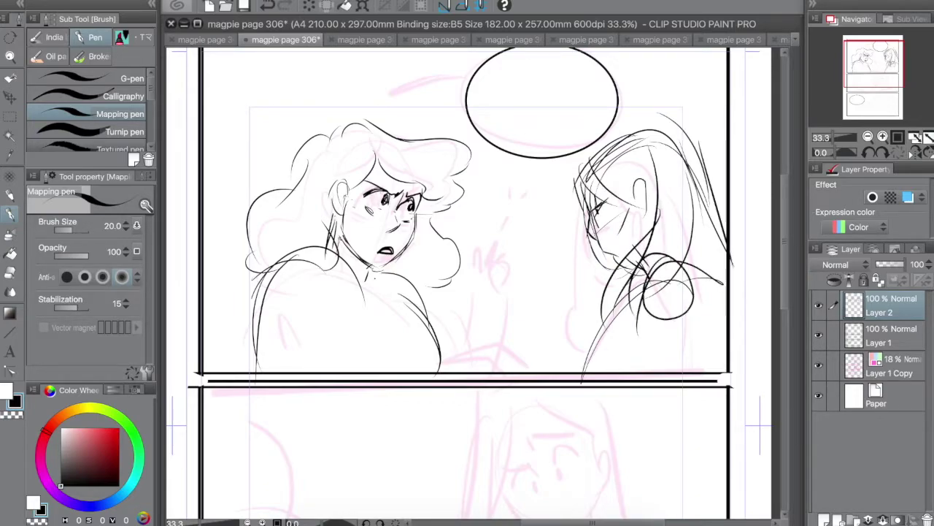
Sketch the right-hand character's arm and back lines, then erase and rework the lines around the chin
left_click_drag(644, 267, 612, 369)
left_click_drag(707, 303, 672, 370)
left_click_drag(695, 253, 726, 289)
key("e")
mouse_move(590, 244)
left_mouse_down()
mouse_move(625, 270)
mouse_move(620, 255)
left_mouse_up()
key("p")
key("e")
key("p")
key("e")
key("p")
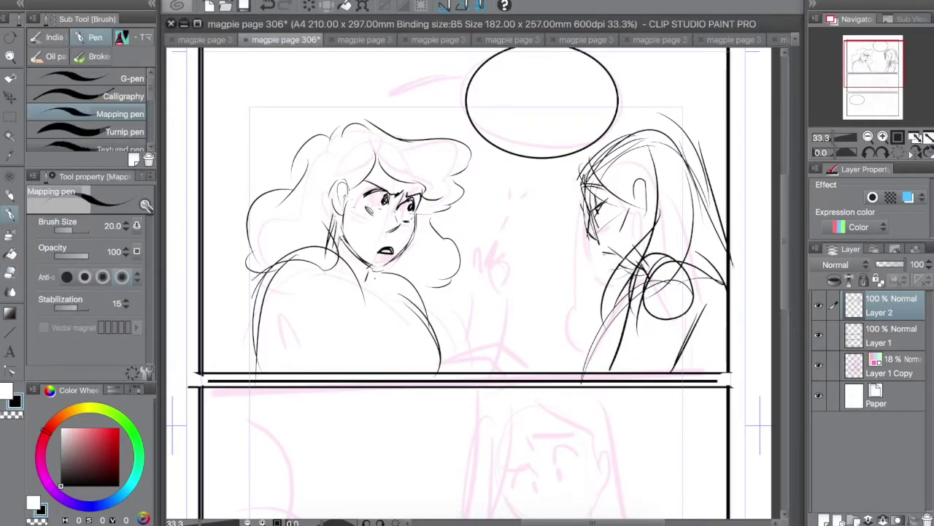
Draw the right-hand character's pointed front hair and the loose locks hanging in front of the face
left_click_drag(607, 156, 645, 194)
left_click_drag(617, 141, 557, 172)
mouse_move(557, 173)
left_mouse_down()
mouse_move(561, 292)
mouse_move(577, 306)
left_mouse_up()
left_click_drag(582, 252, 600, 292)
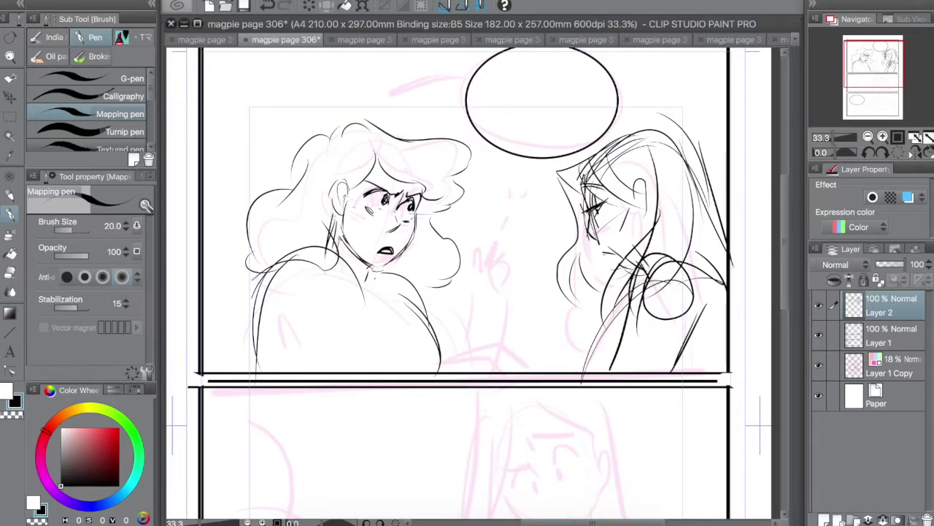
Draw the left-hand character's neckline, upper-arm outline and sleeve folds
left_click_drag(328, 252, 395, 301)
left_click_drag(258, 291, 337, 338)
left_click_drag(311, 302, 342, 356)
left_click_drag(269, 344, 335, 306)
left_click_drag(305, 332, 327, 356)
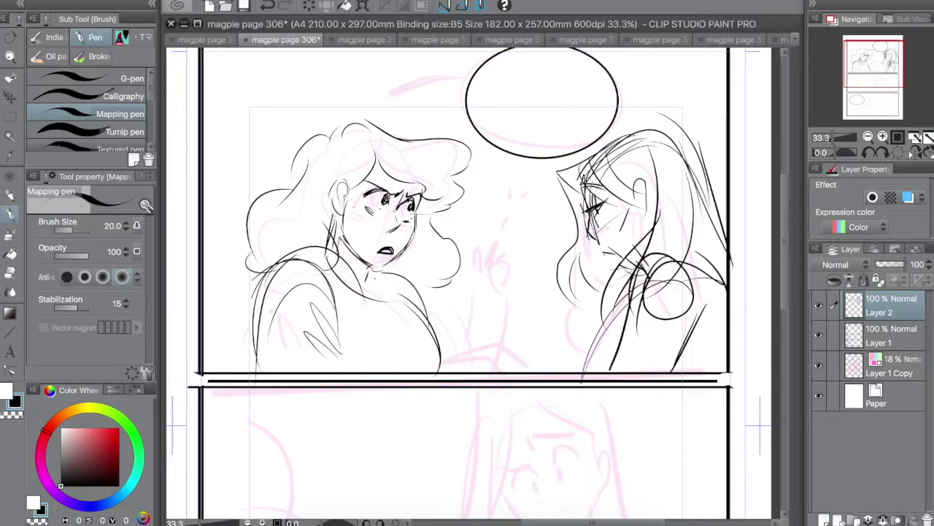
left_click_drag(255, 293, 281, 371)
left_click_drag(332, 315, 358, 367)
left_click_drag(394, 271, 435, 319)
Draw the left-hand character's raised hand with fingers, the dashed line rising from it, and the forearm below
left_click_drag(488, 242, 473, 272)
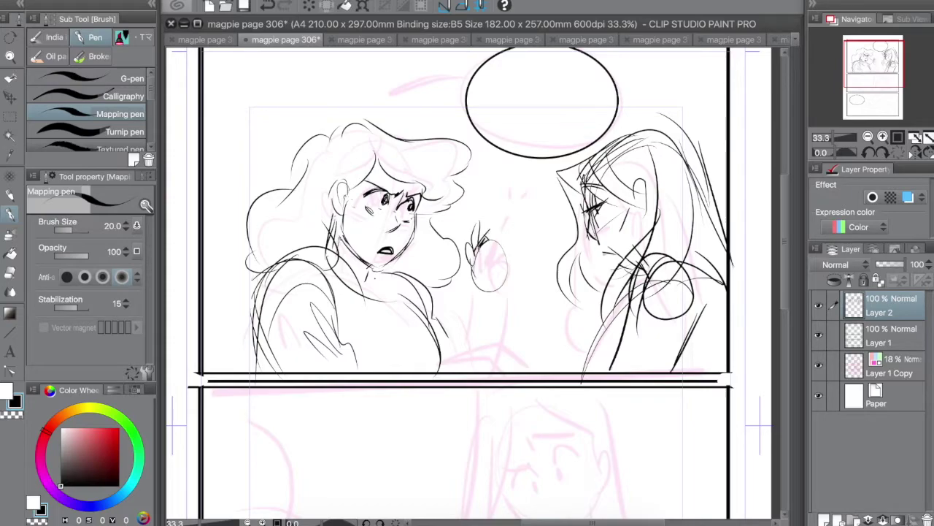
left_click_drag(488, 238, 475, 260)
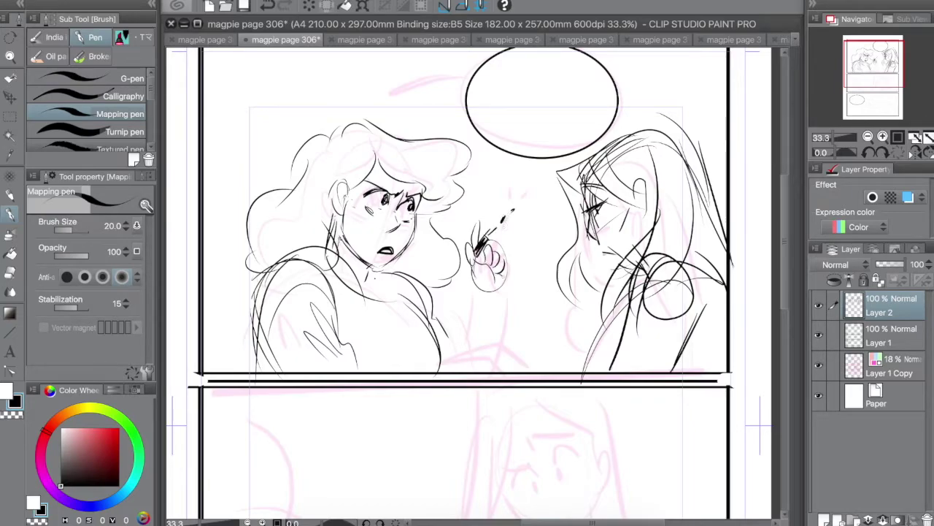
left_click_drag(482, 286, 452, 340)
left_click_drag(504, 294, 491, 371)
left_click_drag(397, 275, 379, 301)
left_click_drag(411, 301, 441, 371)
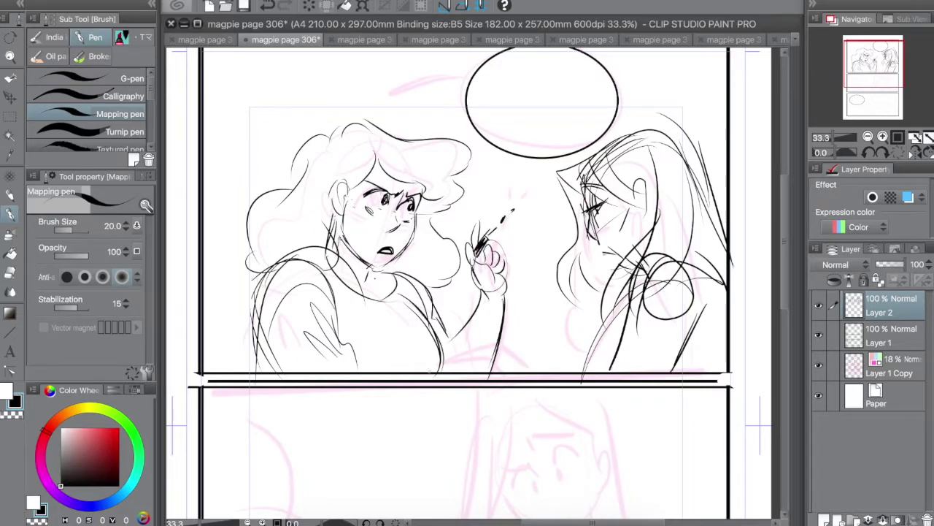
Sketch the left-hand character's second forearm crossing beneath the raised arm, redoing the first strokes
left_click_drag(468, 316, 501, 363)
key("e")
key("p")
mouse_move(449, 349)
left_mouse_down()
mouse_move(421, 371)
mouse_move(490, 371)
left_mouse_up()
key("ctrl+z")
key("ctrl+z")
mouse_move(453, 329)
left_mouse_down()
mouse_move(428, 352)
mouse_move(515, 358)
left_mouse_up()
mouse_move(427, 347)
left_mouse_down()
mouse_move(417, 371)
mouse_move(496, 365)
left_mouse_up()
left_click_drag(428, 348, 383, 368)
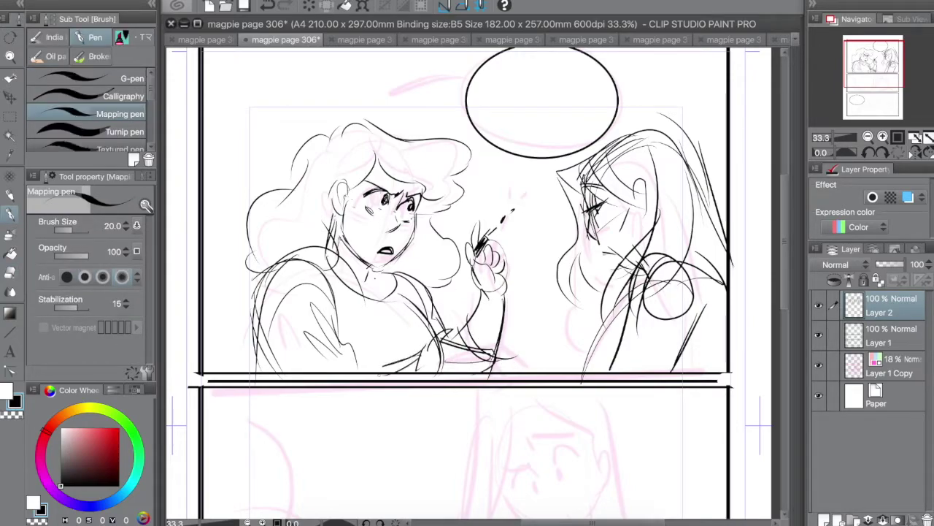
Rework the left-hand character's crossed forearm, adding the hand's fingers and the lines near the elbow
key("ctrl+z")
mouse_move(435, 321)
left_mouse_down()
mouse_move(494, 336)
mouse_move(451, 320)
left_mouse_up()
left_click_drag(447, 328, 502, 345)
left_click_drag(502, 336, 528, 371)
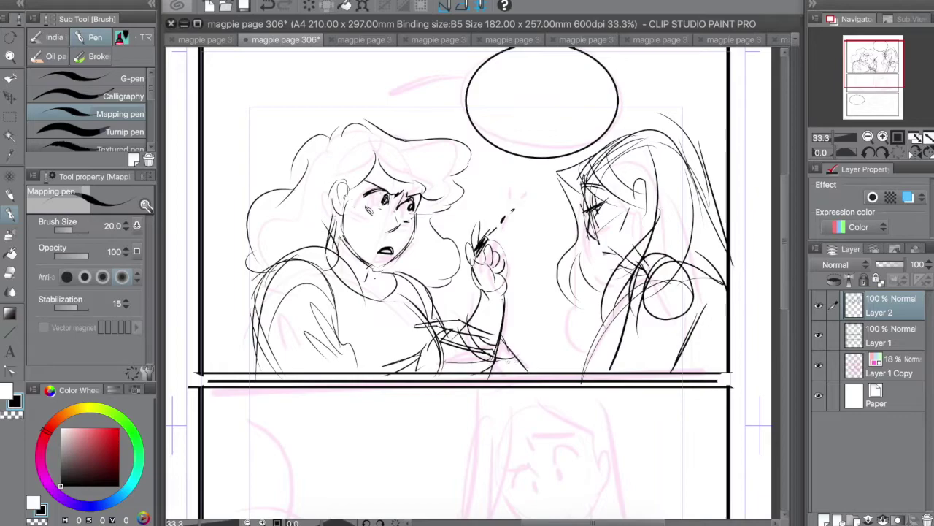
left_click_drag(441, 326, 415, 337)
left_click_drag(433, 332, 416, 342)
left_click_drag(544, 353, 518, 373)
Strengthen the right-hand character's shoulder, arm and back with additional contour strokes
left_click_drag(621, 306, 589, 371)
left_click_drag(689, 269, 617, 329)
left_click_drag(683, 273, 662, 362)
left_click_drag(722, 261, 672, 352)
left_click_drag(725, 295, 715, 360)
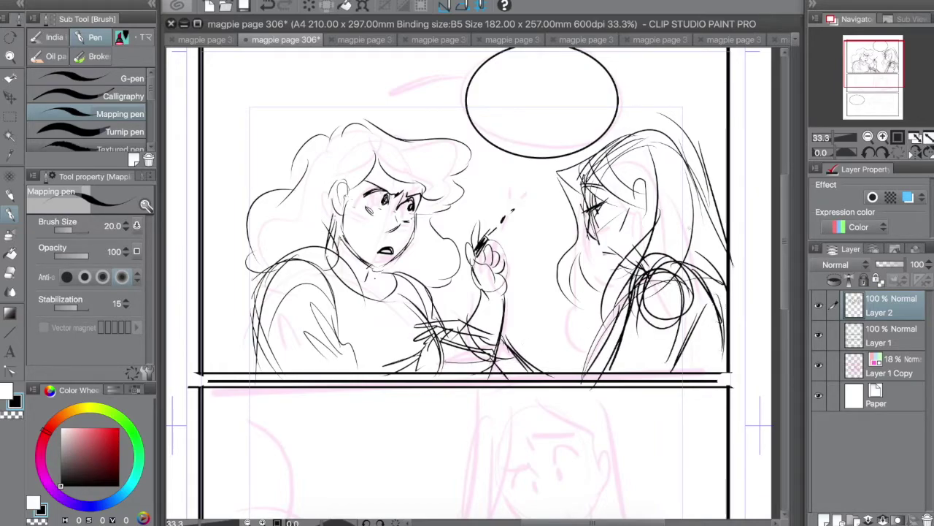
Add more long hair strands and refine the jaw and front lock on the right-hand character
left_click_drag(679, 159, 711, 276)
mouse_move(636, 176)
left_mouse_down()
mouse_move(616, 273)
mouse_move(621, 261)
left_mouse_up()
left_click_drag(626, 245, 603, 257)
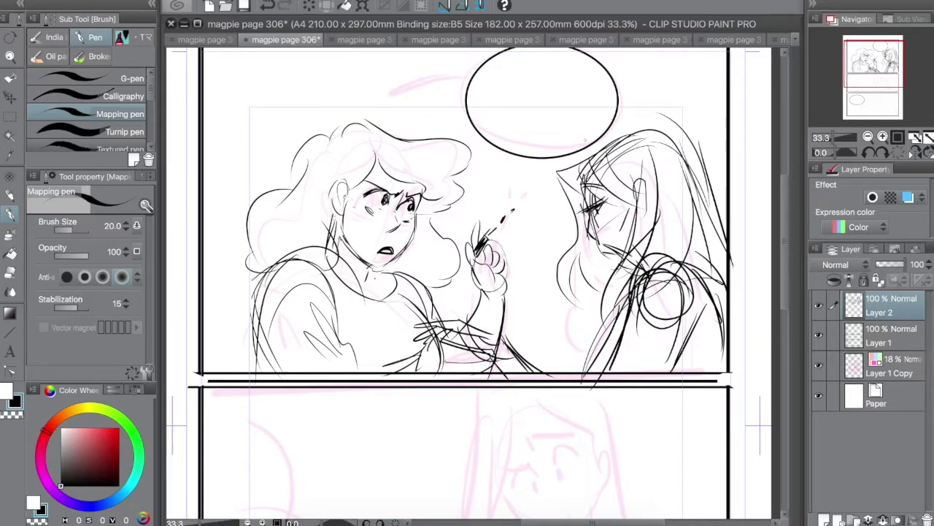
mouse_move(575, 166)
left_mouse_down()
mouse_move(703, 202)
mouse_move(727, 250)
left_mouse_up()
mouse_move(570, 241)
left_mouse_down()
mouse_move(561, 279)
mouse_move(548, 271)
left_mouse_up()
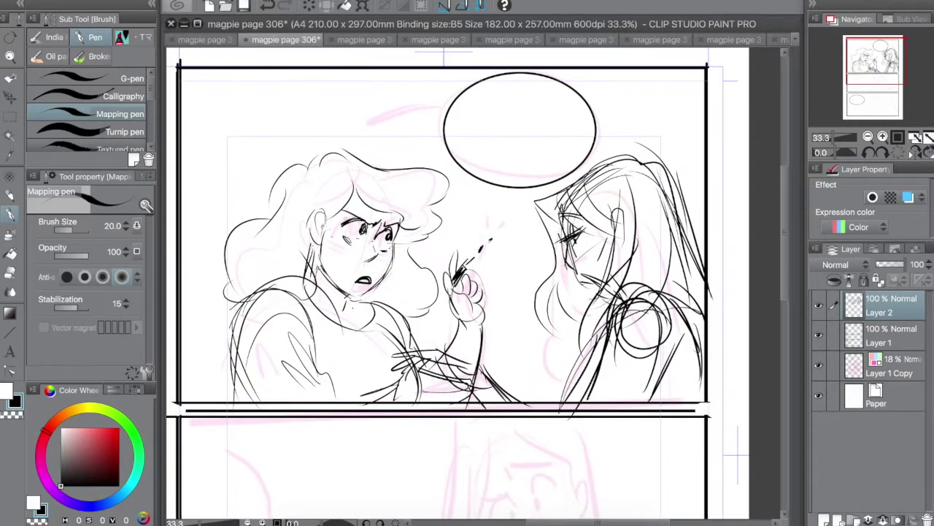
Add inner hair strands, a hoop earring and loose locks beside the neck on the left-hand character
left_click_drag(313, 169, 324, 210)
mouse_move(320, 207)
left_mouse_down()
mouse_move(283, 250)
mouse_move(312, 263)
left_mouse_up()
left_click_drag(321, 249, 298, 293)
left_click_drag(408, 261, 430, 301)
left_click_drag(377, 300, 411, 321)
Draw the upper speech balloon's curved tail and wavy vertical lines above the left-hand character's head
mouse_move(434, 122)
left_mouse_down()
mouse_move(426, 107)
mouse_move(450, 104)
left_mouse_up()
mouse_move(863, 70)
left_mouse_down()
mouse_move(857, 89)
mouse_move(852, 47)
left_mouse_up()
left_click_drag(385, 106, 387, 157)
left_click_drag(399, 97, 401, 168)
left_click_drag(387, 159, 384, 174)
left_click_drag(397, 173, 394, 186)
left_click_drag(383, 177, 379, 190)
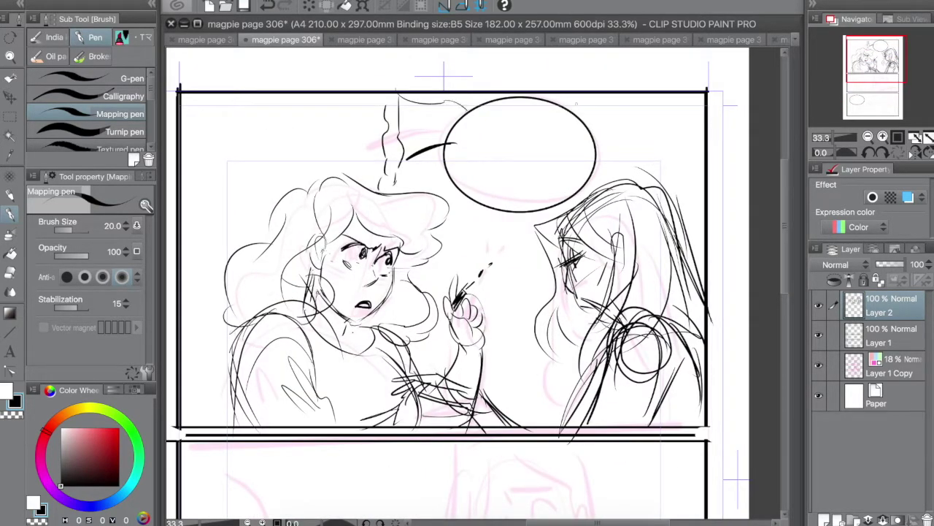
Sketch cloud-like background lines across the top panel and curved shapes behind the left-hand character
left_click_drag(556, 114, 729, 115)
left_click_drag(187, 157, 386, 144)
left_click_drag(181, 278, 225, 265)
left_click_drag(183, 261, 228, 256)
left_click_drag(180, 332, 235, 321)
left_click_drag(178, 350, 223, 366)
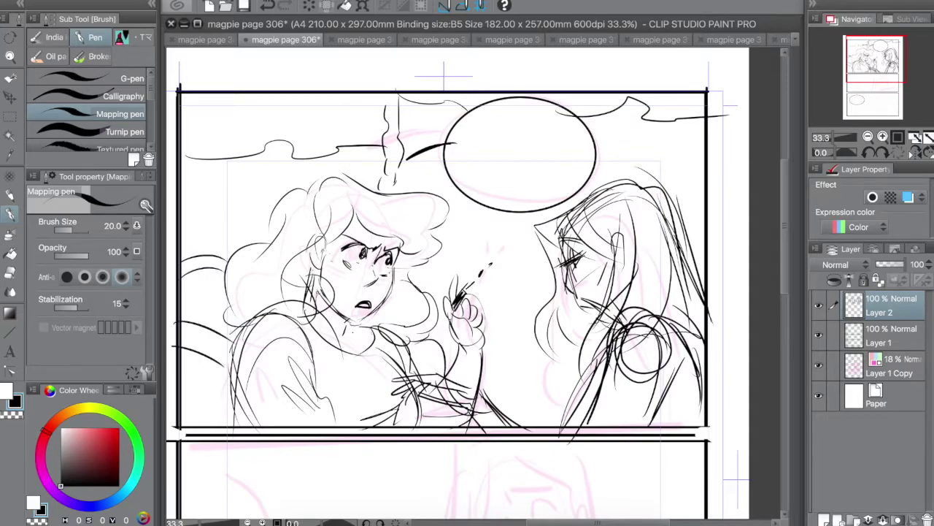
Sketch the long-haired character's face outline, nose and crossing facial guidelines on the right side of the middle panel
left_click_drag(869, 71, 866, 95)
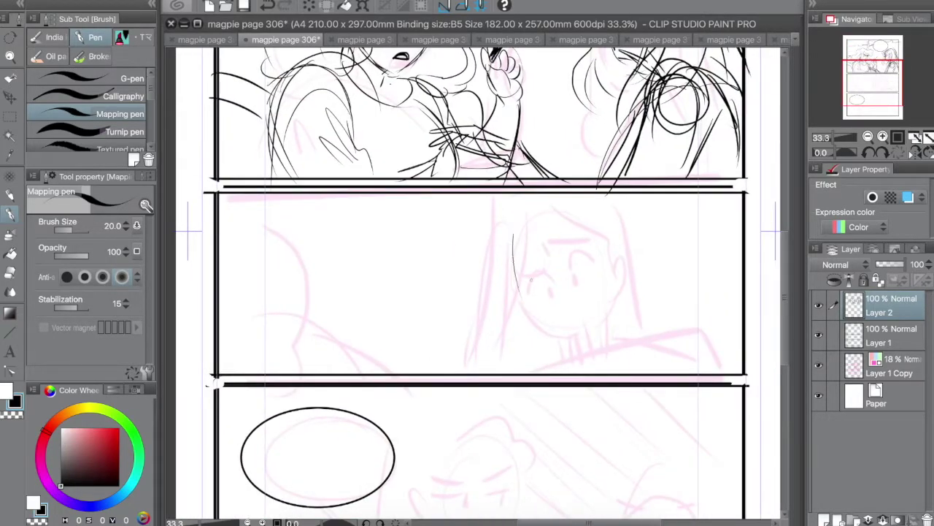
left_click_drag(509, 229, 531, 322)
mouse_move(542, 224)
left_mouse_down()
mouse_move(570, 309)
mouse_move(618, 258)
left_mouse_up()
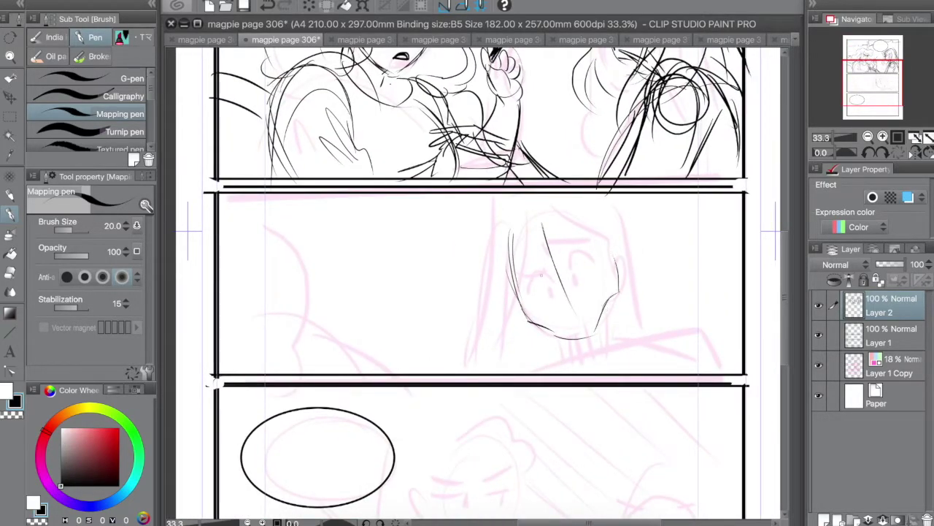
left_click_drag(505, 295, 617, 258)
left_click_drag(545, 227, 570, 310)
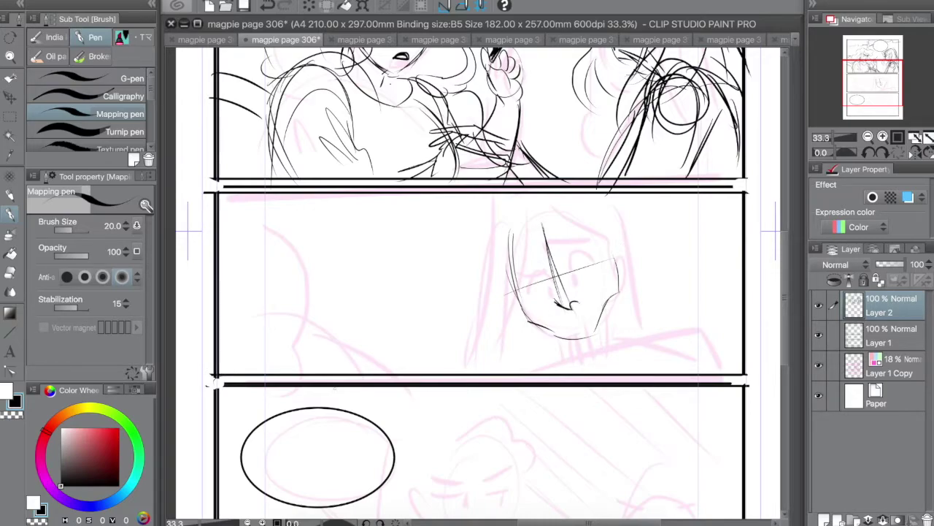
left_click_drag(499, 292, 634, 253)
Draw the middle-panel character's wide eyes and eyebrows, erasing the brow above the right-hand eye and redrawing it higher and arched
mouse_move(549, 275)
left_mouse_down()
mouse_move(521, 284)
mouse_move(547, 273)
left_mouse_up()
mouse_move(563, 271)
left_mouse_down()
mouse_move(566, 256)
mouse_move(592, 261)
left_mouse_up()
mouse_move(573, 252)
left_mouse_down()
mouse_move(592, 261)
mouse_move(599, 242)
left_mouse_up()
left_click_drag(546, 243, 538, 253)
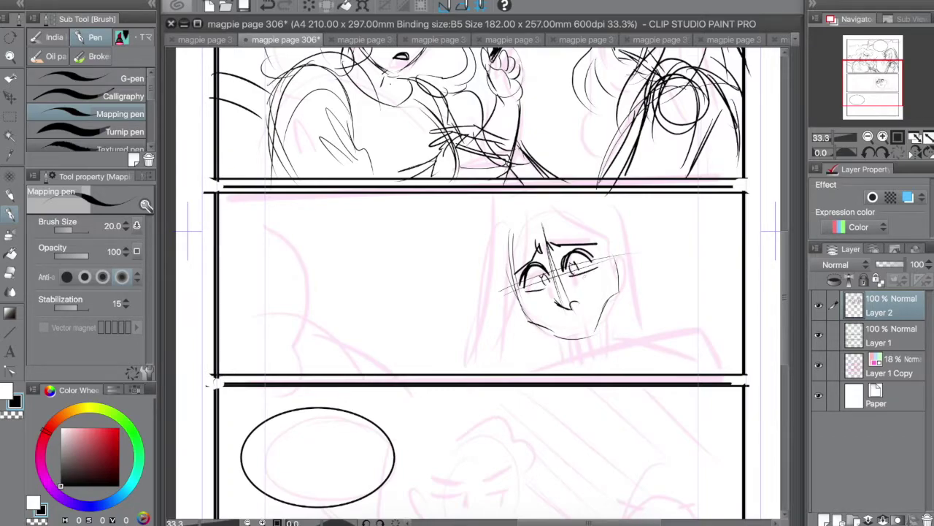
key("e")
mouse_move(598, 244)
left_mouse_down()
mouse_move(553, 244)
mouse_move(543, 224)
mouse_move(588, 234)
mouse_move(557, 248)
left_mouse_up()
key("p")
key("e")
key("p")
key("e")
key("p")
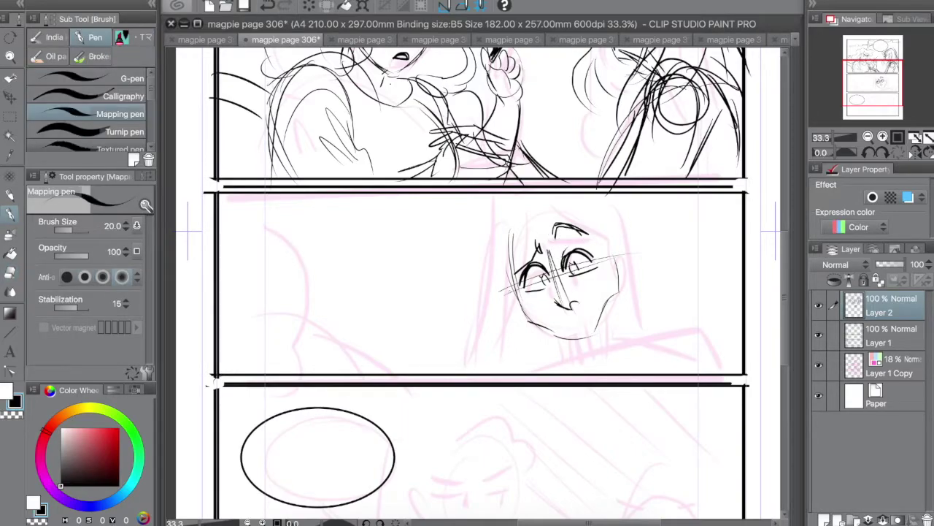
Add the top of the head, the neck sides and short dark strokes under the chin of the middle-panel character
left_click_drag(523, 220, 559, 194)
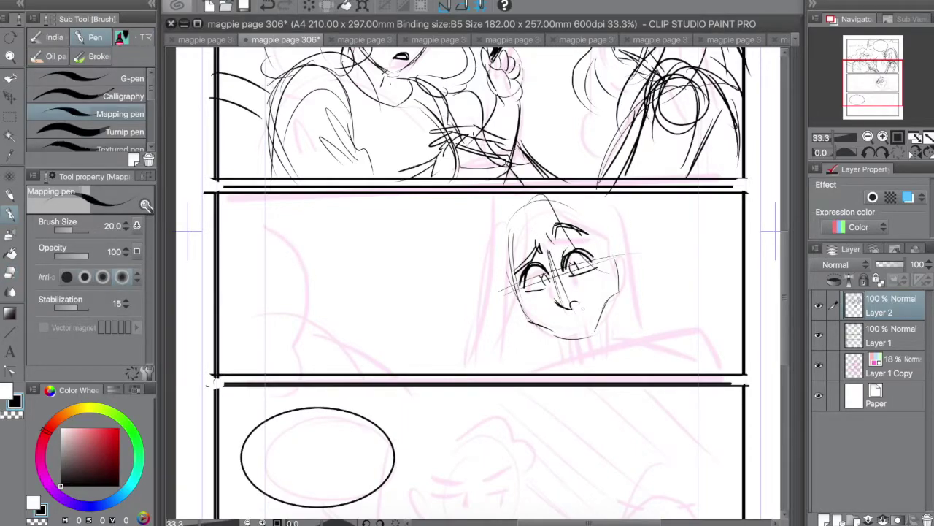
left_click_drag(611, 305, 622, 341)
mouse_move(613, 295)
left_mouse_down()
mouse_move(602, 346)
mouse_move(592, 345)
left_mouse_up()
left_click_drag(582, 330, 594, 359)
left_click_drag(575, 333, 588, 355)
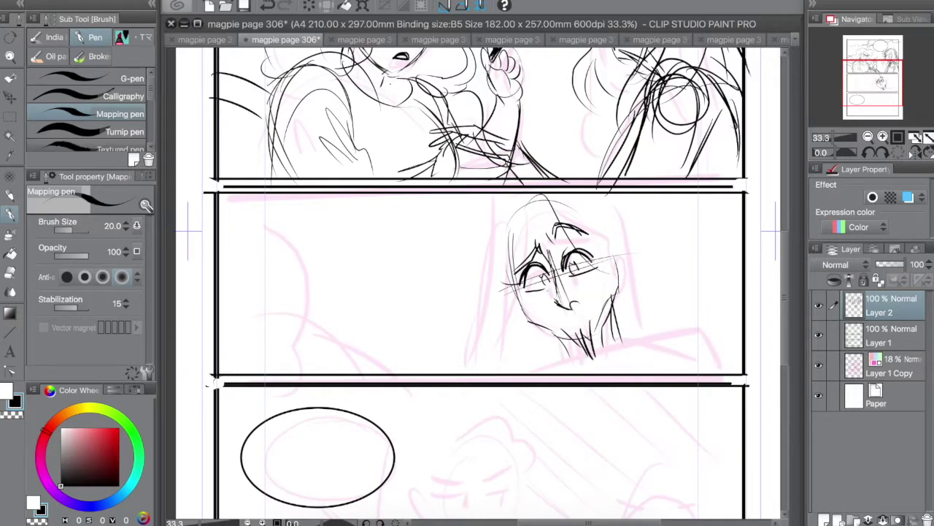
Draw the middle-panel character's center-parted hairline, the inner strands beside the face and the near collar line
left_click_drag(543, 191, 629, 292)
left_click_drag(517, 202, 509, 343)
left_click_drag(515, 264, 506, 372)
left_click_drag(532, 324, 527, 373)
left_click_drag(564, 349, 533, 372)
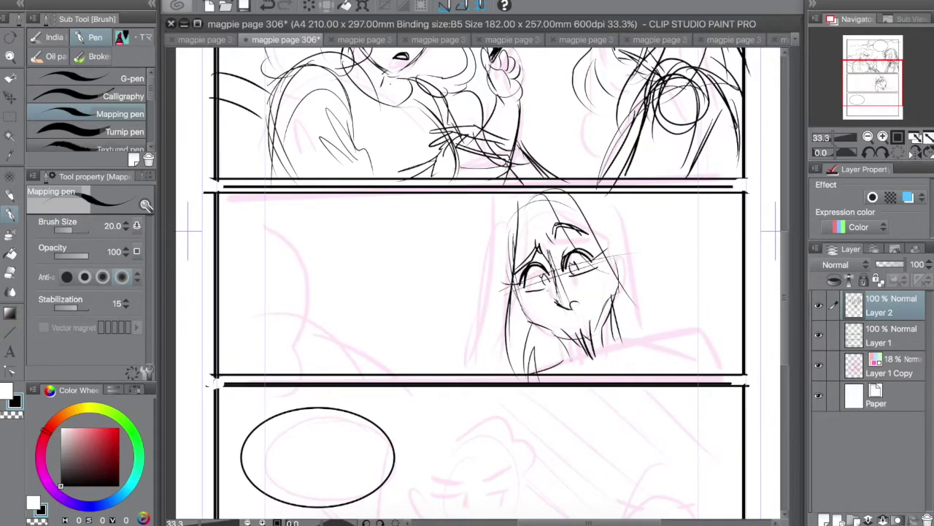
Sketch the middle-panel character's far shoulder reaching the border and the long outer hair on the left side of the head
left_click_drag(621, 343, 752, 365)
left_click_drag(653, 340, 766, 340)
left_click_drag(503, 279, 527, 275)
left_click_drag(509, 194, 482, 278)
left_click_drag(485, 208, 465, 356)
left_click_drag(494, 230, 474, 369)
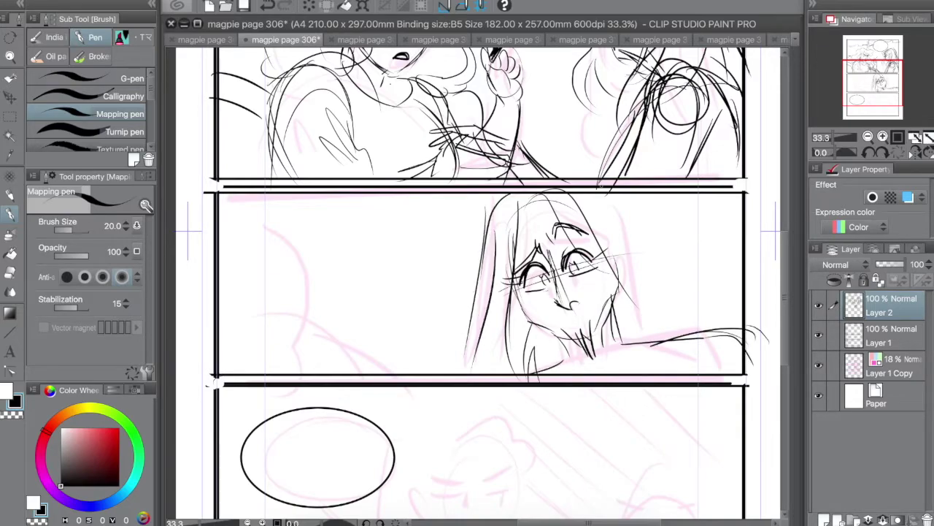
Draw the long hair down the right side of the middle-panel character's head, and firm up the neck and collar
left_click_drag(614, 190, 658, 339)
left_click_drag(621, 210, 657, 354)
left_click_drag(593, 234, 616, 381)
left_click_drag(651, 341, 661, 389)
left_click_drag(556, 328, 538, 371)
left_click_drag(571, 356, 560, 373)
left_click_drag(612, 318, 625, 345)
left_click_drag(610, 361, 675, 340)
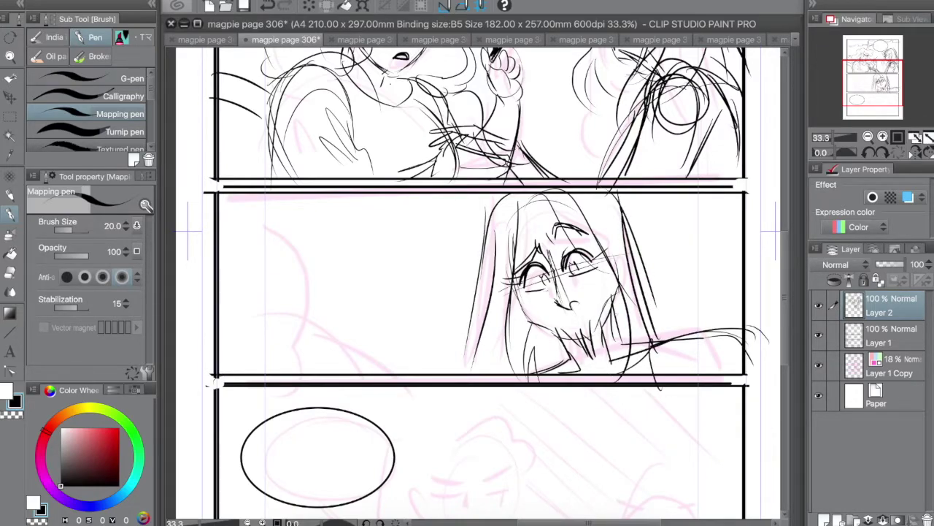
left_click_drag(612, 314, 626, 347)
mouse_move(624, 346)
left_mouse_down()
mouse_move(710, 338)
mouse_move(653, 373)
left_mouse_up()
left_click_drag(528, 194, 517, 281)
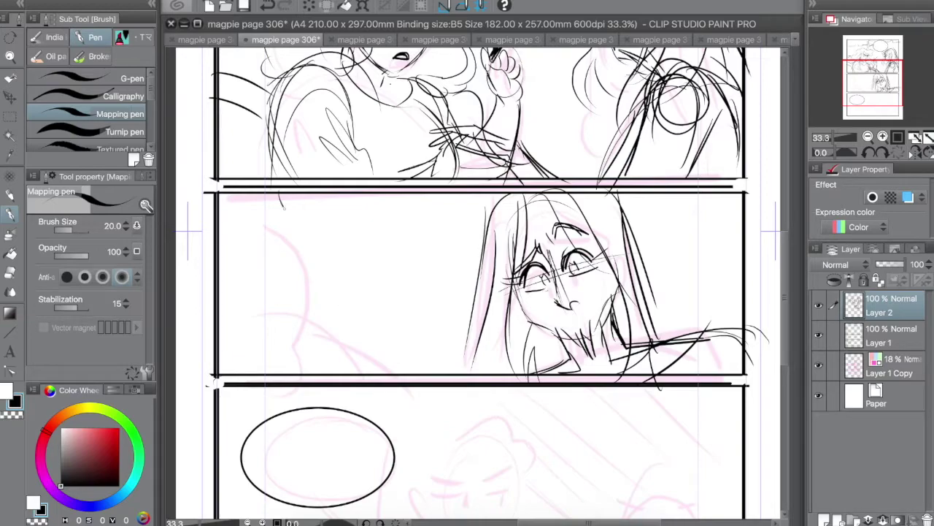
Sketch the foreground character's swirling curls and part of the shoulder along the left edge of the middle panel
left_click_drag(284, 208, 314, 369)
left_click_drag(317, 287, 264, 358)
left_click_drag(347, 340, 398, 374)
left_click_drag(294, 215, 323, 309)
left_click_drag(354, 340, 399, 378)
left_click_drag(322, 298, 221, 365)
left_click_drag(220, 320, 297, 341)
left_click_drag(219, 262, 296, 346)
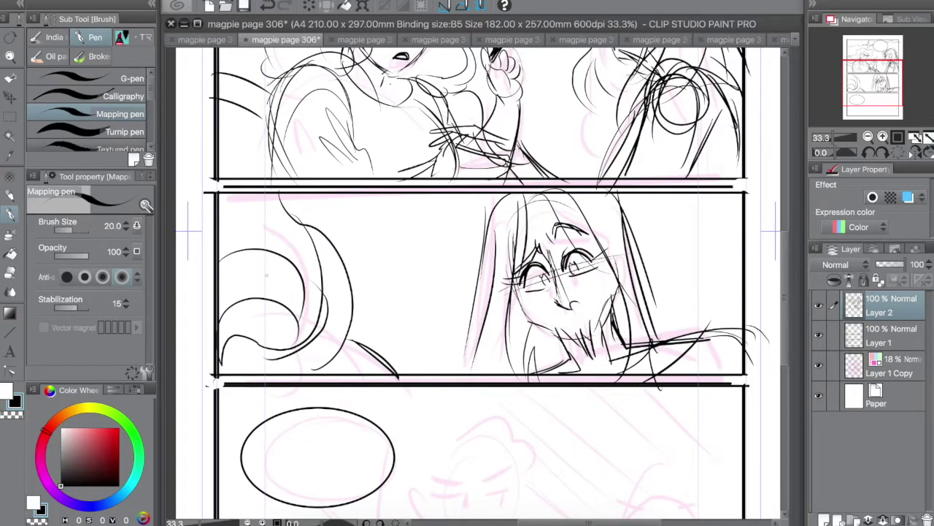
Add the foreground character's outer hair waves and shoulder curves in the middle panel, and save the page
left_click_drag(352, 187, 430, 380)
left_click_drag(347, 313, 426, 371)
left_click_drag(336, 187, 417, 343)
left_click_drag(303, 331, 387, 365)
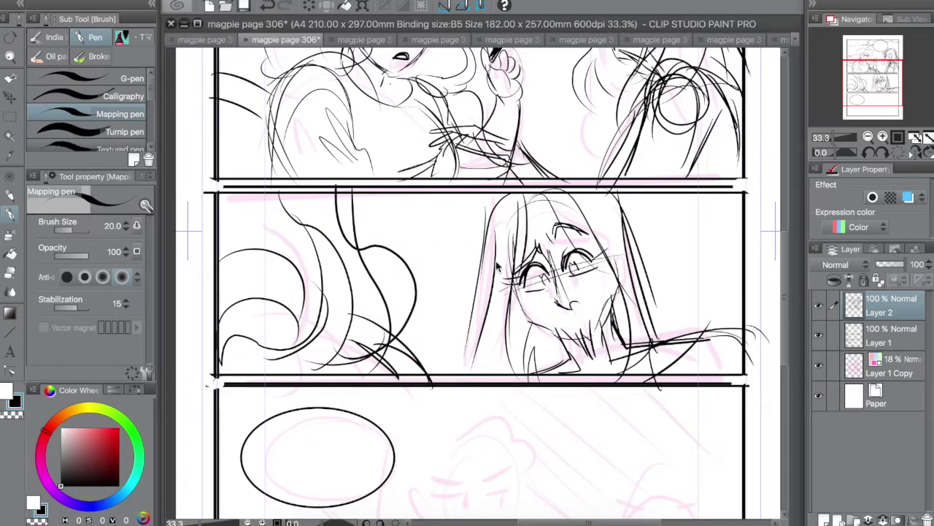
key("ctrl+s")
left_click_drag(468, 409, 460, 236)
left_click_drag(447, 280, 530, 357)
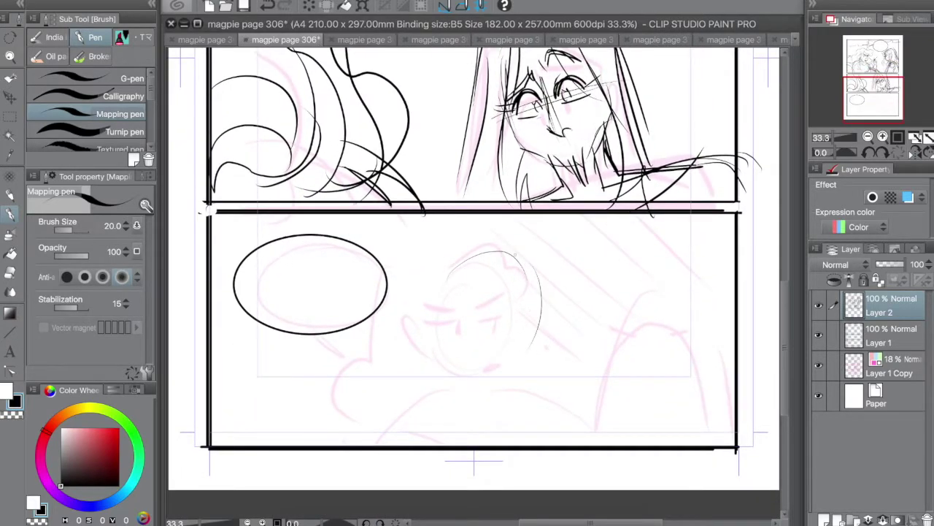
left_click_drag(507, 247, 465, 385)
left_click_drag(436, 299, 466, 384)
key("e")
mouse_move(488, 261)
left_mouse_down()
mouse_move(521, 355)
mouse_move(475, 371)
left_mouse_up()
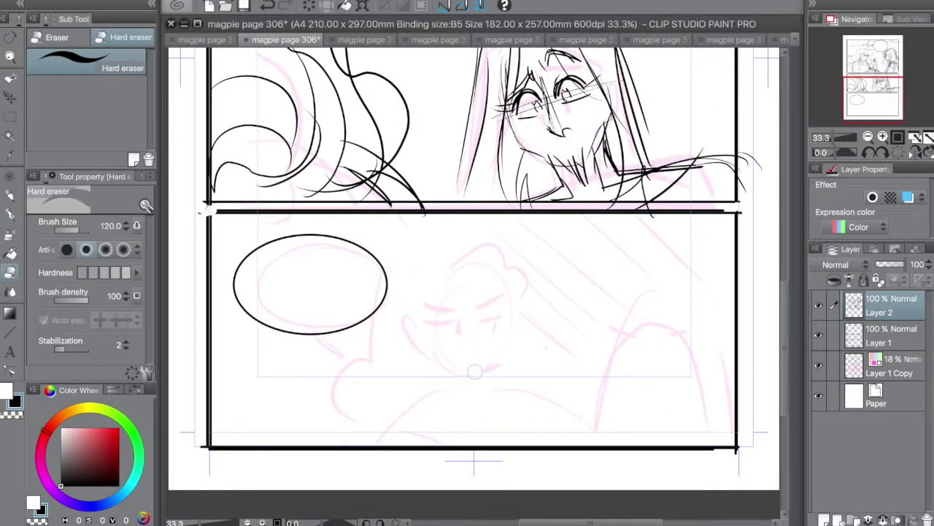
Sketch a tall oval head with a vertical center guideline in the bottom panel, erasing excess construction lines
key("p")
left_click_drag(526, 286, 479, 384)
left_click_drag(438, 315, 532, 346)
left_click_drag(469, 242, 468, 384)
key("e")
mouse_move(519, 241)
left_mouse_down()
mouse_move(449, 374)
mouse_move(475, 281)
mouse_move(501, 362)
left_mouse_up()
key("p")
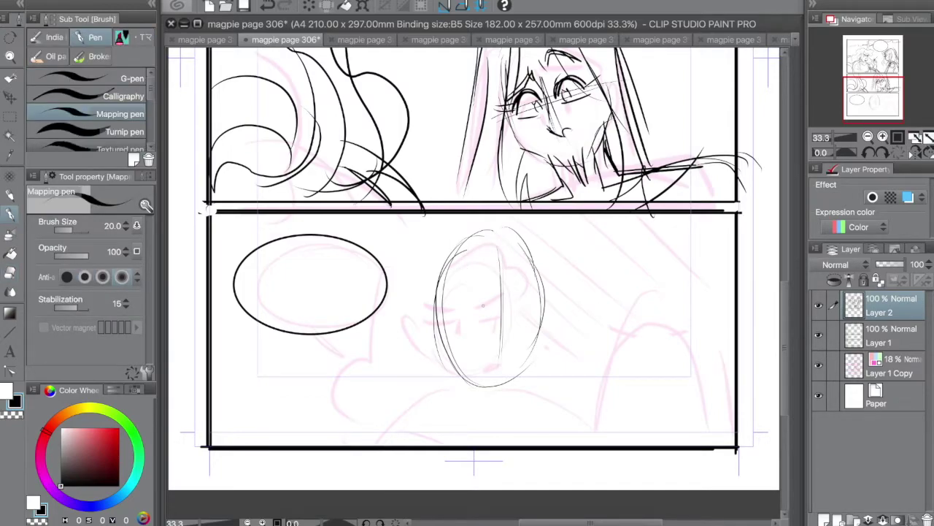
Add the eye guideline, half-closed eyes with heavy lids and the nose to the bottom-panel head
mouse_move(448, 326)
left_mouse_down()
mouse_move(538, 323)
mouse_move(572, 297)
left_mouse_up()
left_click_drag(461, 319, 502, 317)
left_click_drag(462, 320, 543, 305)
mouse_move(520, 310)
left_mouse_down()
mouse_move(546, 298)
mouse_move(539, 290)
left_mouse_up()
mouse_move(491, 300)
left_mouse_down()
mouse_move(492, 317)
mouse_move(533, 297)
mouse_move(518, 341)
left_mouse_up()
left_click_drag(512, 349, 531, 337)
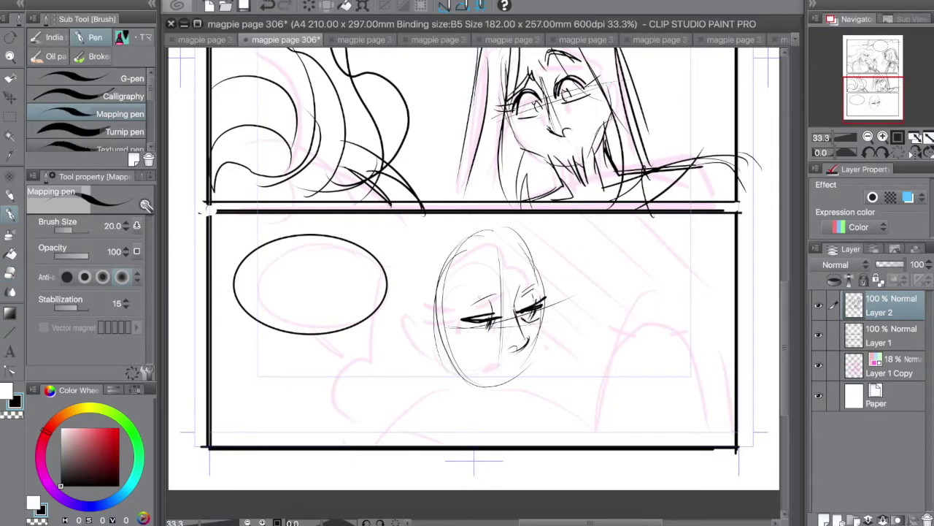
Lasso the left-hand eye of the bottom-panel face, adjust its placement with a transform, and deselect it
key("m")
left_click(61, 95)
mouse_move(482, 288)
left_mouse_down()
mouse_move(499, 330)
mouse_move(505, 295)
mouse_move(484, 317)
left_mouse_up()
key("super+t")
key("Return")
key("super+d")
Draw the bottom-panel character's small frowning mouth and thick angry eyebrows, and refine the nose
key("e")
key("p")
left_click_drag(511, 351, 520, 342)
key("e")
key("p")
left_click_drag(528, 330, 519, 348)
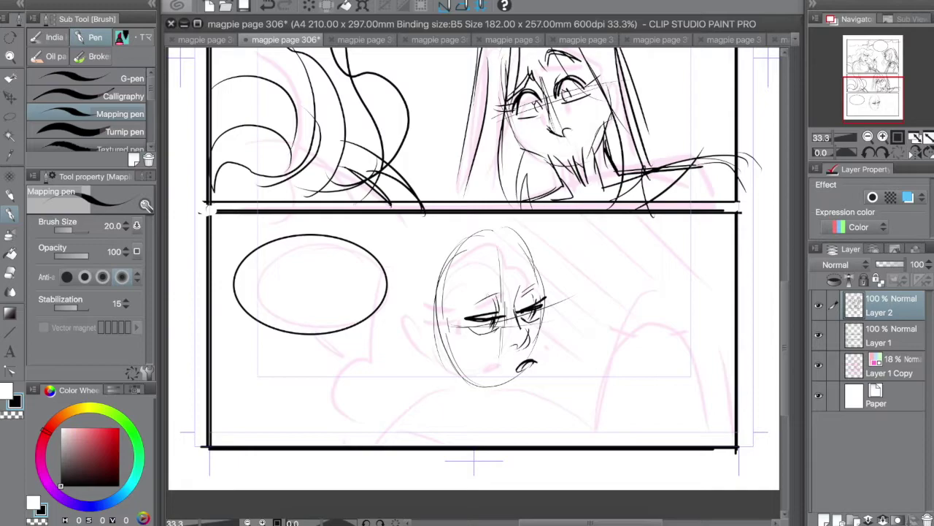
left_click_drag(454, 295, 543, 270)
left_click_drag(527, 334, 521, 352)
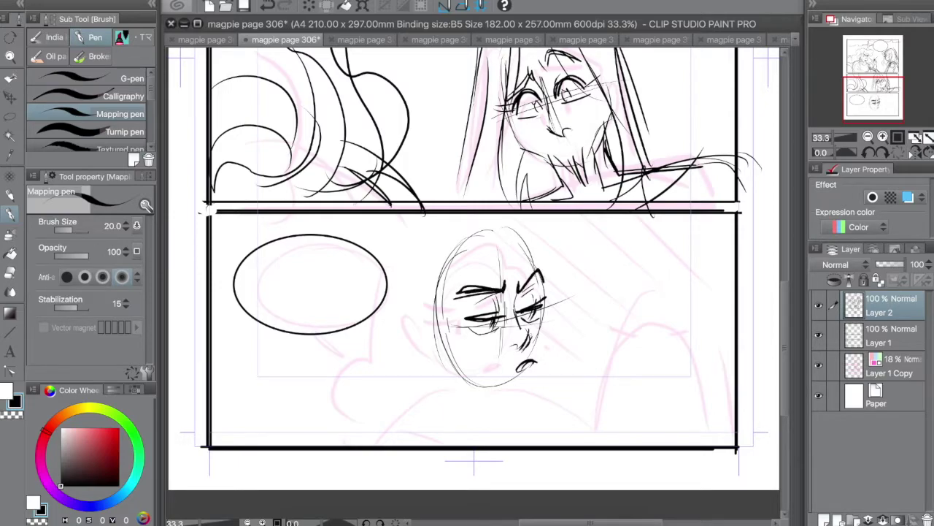
Outline the bottom-panel character's cheek, pointed chin and jaw, and add the ear on the left side of the head
left_click_drag(546, 276, 533, 386)
left_click_drag(549, 340, 475, 380)
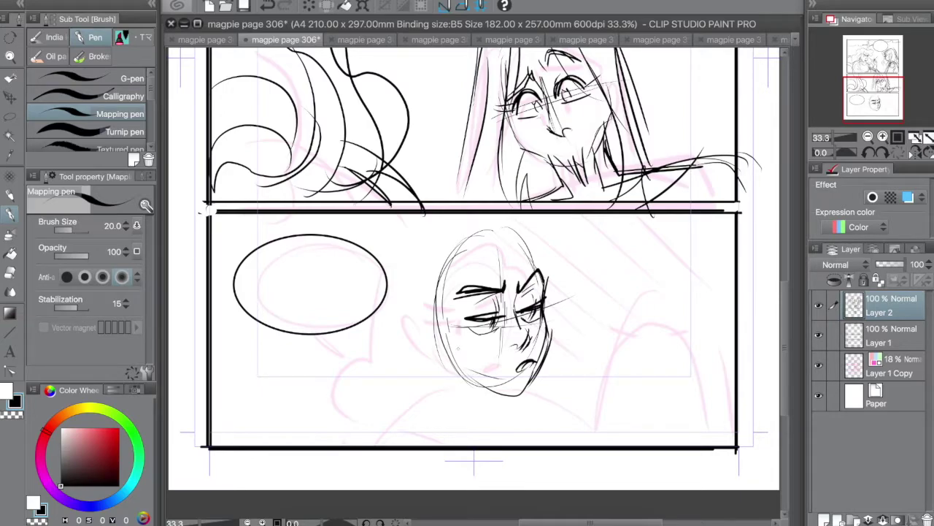
left_click_drag(508, 371, 460, 393)
left_click_drag(523, 353, 454, 388)
mouse_move(458, 323)
left_mouse_down()
mouse_move(447, 370)
mouse_move(447, 354)
left_mouse_up()
left_click_drag(543, 314, 542, 375)
mouse_move(553, 322)
left_mouse_down()
mouse_move(532, 381)
mouse_move(552, 353)
mouse_move(524, 378)
left_mouse_up()
Clean up stray lines around the bottom-panel character's cheek and redraw the mouth with a darker shape
key("e")
key("p")
key("e")
mouse_move(560, 348)
left_mouse_down()
mouse_move(539, 376)
mouse_move(520, 371)
mouse_move(537, 363)
left_mouse_up()
key("p")
key("e")
key("p")
mouse_move(537, 365)
left_mouse_down()
mouse_move(516, 378)
mouse_move(520, 385)
left_mouse_up()
Erase construction lines inside the bottom-panel character's jaw and clean up the lines around the eyes and nose
key("e")
left_click_drag(467, 354, 516, 389)
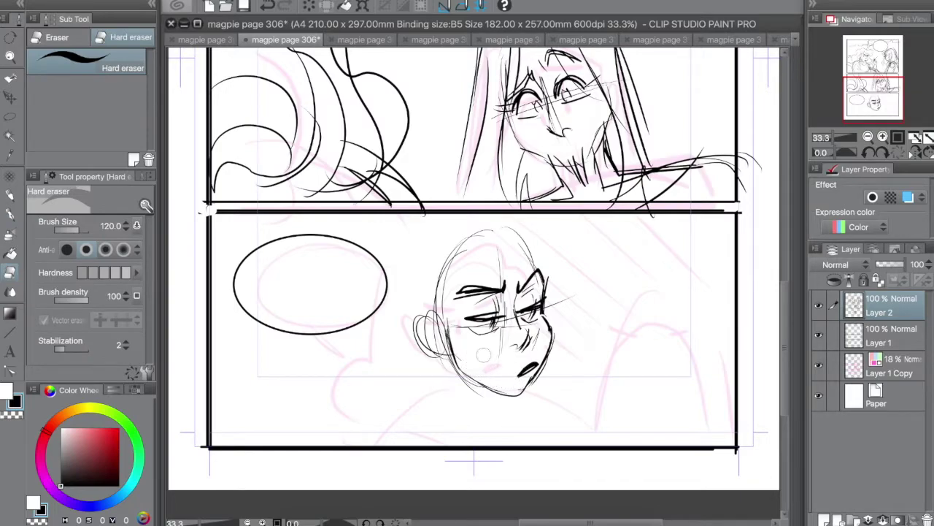
key("p")
key("e")
key("p")
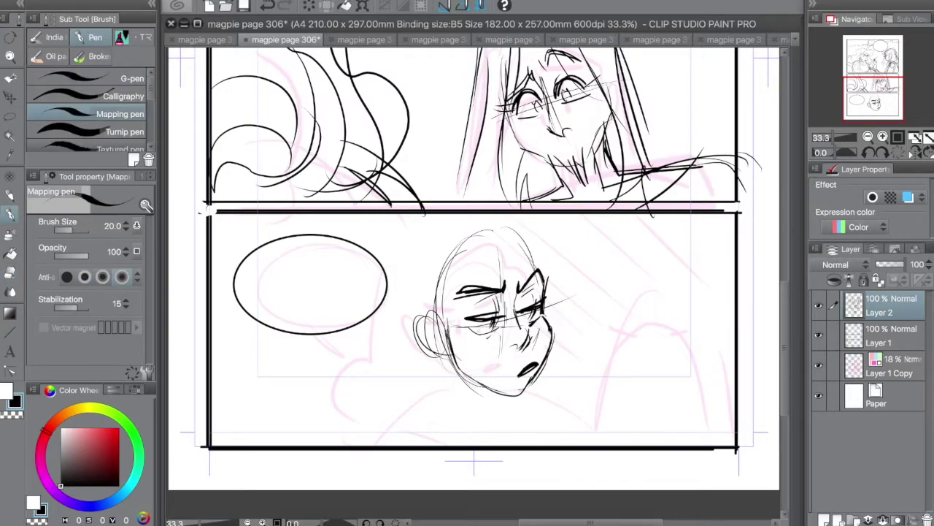
key("e")
key("p")
Draw the bottom-panel character's wavy front hair and side lock, along with the chin, neck, collar and front shoulder line
left_click_drag(514, 396, 533, 383)
left_click_drag(448, 320, 450, 355)
mouse_move(494, 232)
left_mouse_down()
mouse_move(535, 268)
mouse_move(585, 252)
left_mouse_up()
mouse_move(536, 208)
left_mouse_down()
mouse_move(583, 254)
mouse_move(568, 292)
left_mouse_up()
left_click_drag(560, 303, 581, 385)
mouse_move(477, 234)
left_mouse_down()
mouse_move(469, 389)
mouse_move(433, 406)
left_mouse_up()
left_click_drag(426, 411, 480, 416)
mouse_move(445, 355)
left_mouse_down()
mouse_move(443, 403)
mouse_move(452, 418)
left_mouse_up()
left_click_drag(520, 404, 603, 393)
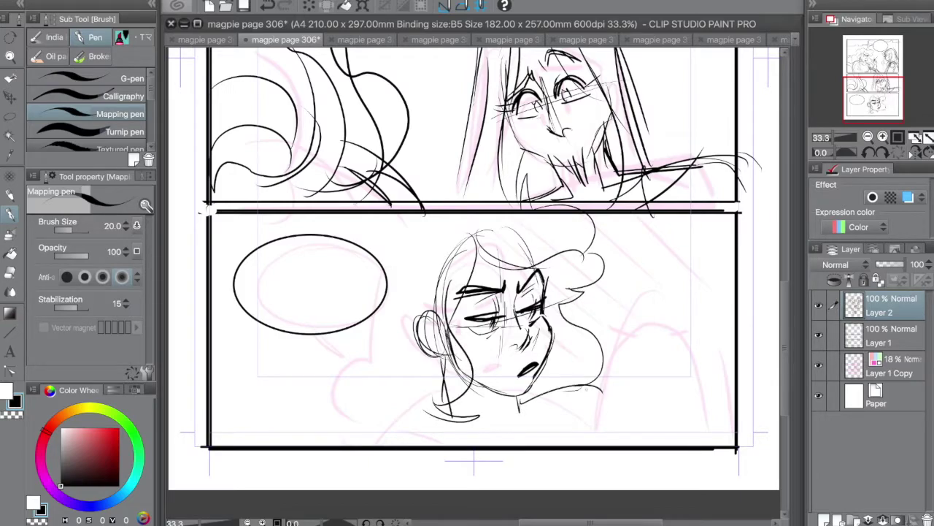
Sketch the bottom-panel character's back shoulder and the start of the curly hair outline around the speech balloon
left_click_drag(427, 373, 442, 408)
left_click_drag(449, 407, 330, 447)
left_click_drag(412, 403, 315, 447)
left_click_drag(437, 213, 365, 238)
left_click_drag(361, 327, 291, 409)
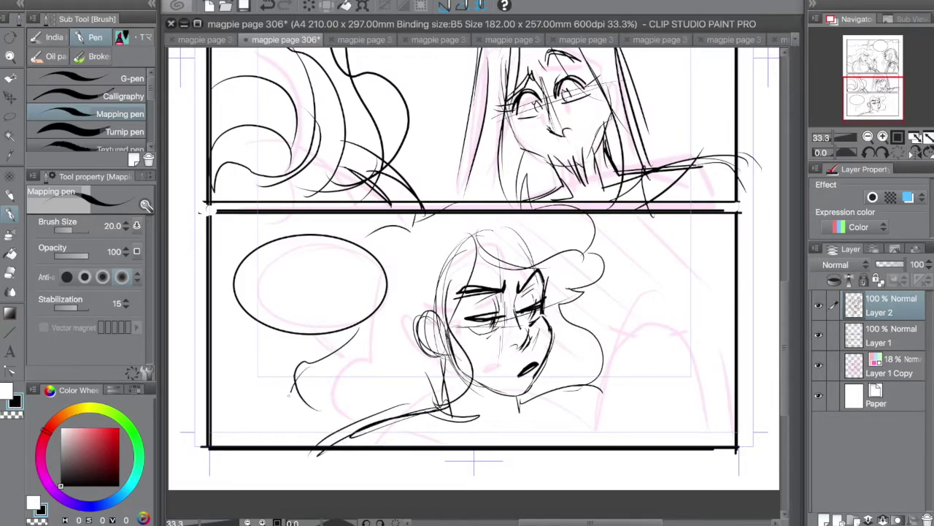
Fill out the bottom-panel character's large curls below the balloon and extend the wavy hair across the top of the head
left_click_drag(346, 349, 413, 372)
left_click_drag(292, 394, 338, 432)
left_click_drag(416, 409, 324, 447)
left_click_drag(388, 446, 465, 388)
left_click_drag(568, 283, 577, 326)
mouse_move(484, 213)
left_mouse_down()
mouse_move(577, 218)
mouse_move(574, 268)
left_mouse_up()
mouse_move(414, 226)
left_mouse_down()
mouse_move(378, 263)
mouse_move(340, 414)
mouse_move(348, 434)
left_mouse_up()
Sketch the second figure's rounded head and hair outline on the right side of the bottom panel, undoing the first stroke
left_click_drag(600, 442, 676, 288)
key("super+z")
mouse_move(644, 340)
left_mouse_down()
mouse_move(735, 314)
mouse_move(737, 279)
left_mouse_up()
left_click_drag(643, 290, 594, 433)
left_click_drag(631, 314, 600, 444)
left_click_drag(660, 345, 660, 442)
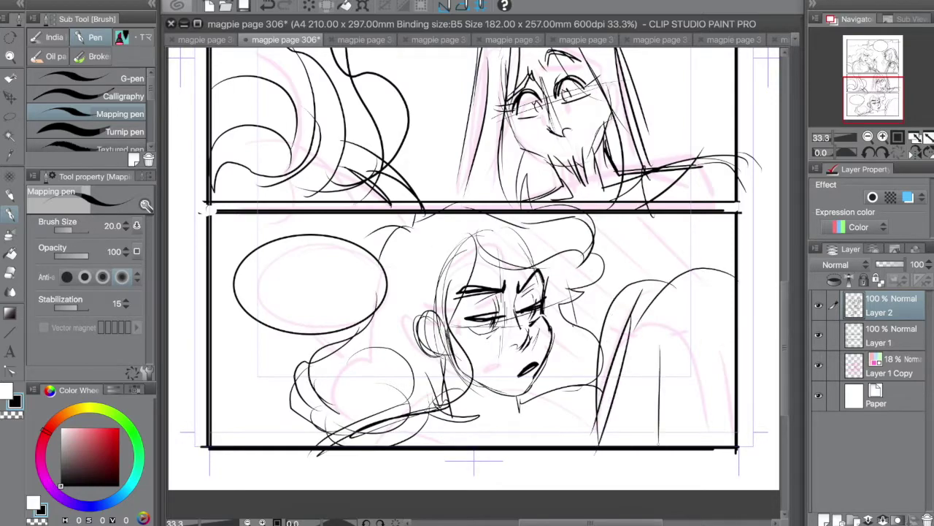
Add the bottom-panel character's front shoulder line, and erase overlapping lines around the back shoulder and lower-left curls
left_click_drag(520, 405, 594, 424)
key("e")
left_click_drag(444, 407, 347, 437)
mouse_move(475, 418)
left_mouse_down()
mouse_move(444, 406)
mouse_move(419, 432)
left_mouse_up()
key("p")
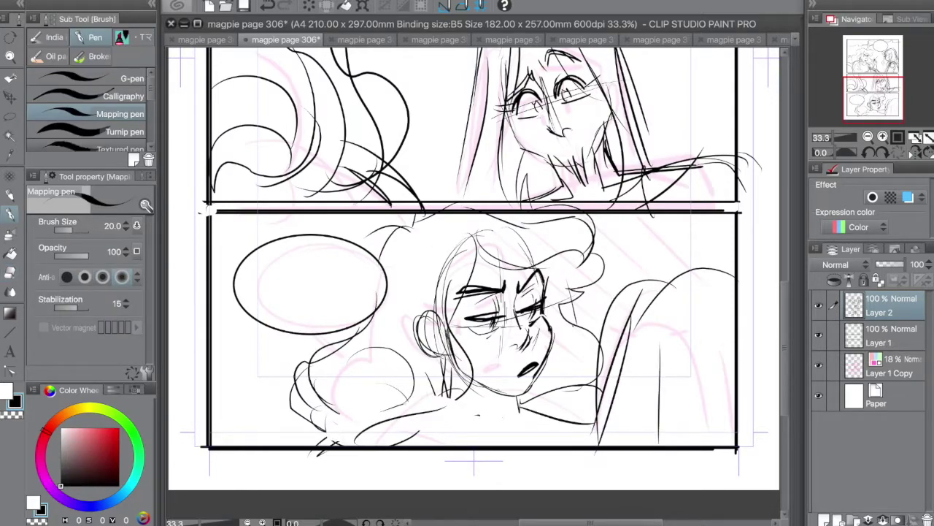
key("e")
left_click_drag(302, 362, 320, 419)
key("p")
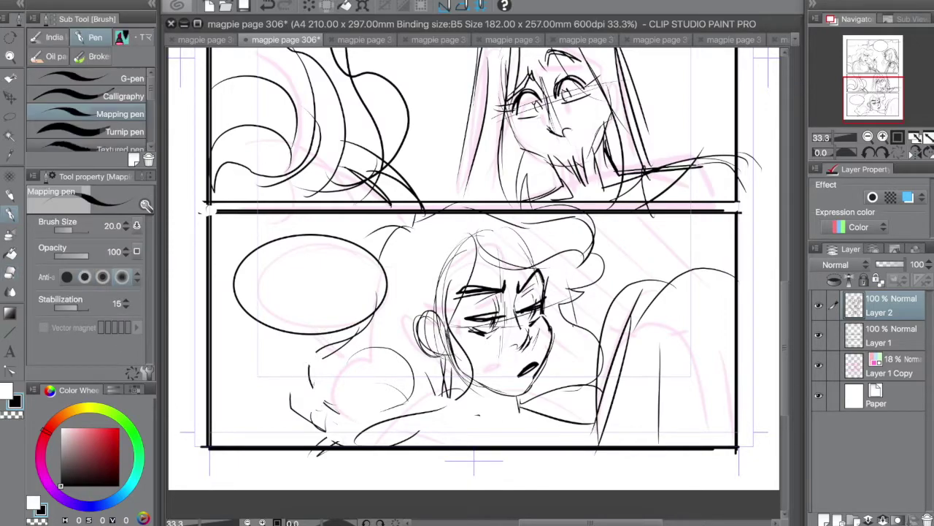
Sketch the lines of the bottom-panel character's back shoulder on page 306, from the neck down to the lower-left border
mouse_move(368, 325)
left_mouse_down()
mouse_move(327, 359)
mouse_move(406, 408)
left_mouse_up()
left_click_drag(375, 384, 452, 405)
mouse_move(431, 372)
left_mouse_down()
mouse_move(445, 393)
mouse_move(327, 446)
left_mouse_up()
left_click_drag(405, 409, 338, 440)
Sketch the bottom-panel character's neck, curved neckline and front collar, and rough in loose lines around the speech balloon
left_click_drag(448, 369, 452, 414)
left_click_drag(514, 398, 513, 416)
left_click_drag(427, 414, 501, 417)
mouse_move(499, 416)
left_mouse_down()
mouse_move(505, 427)
mouse_move(557, 405)
left_mouse_up()
left_click_drag(520, 403, 600, 387)
left_click_drag(298, 232, 314, 334)
mouse_move(310, 334)
left_mouse_down()
mouse_move(370, 356)
mouse_move(353, 357)
mouse_move(297, 322)
left_mouse_up()
Touch up the curly-haired character's face in the upper panel and the bottom-panel character's neckline, and save page 306
key("e")
left_click(876, 94)
left_click_drag(851, 80, 865, 64)
key("ctrl+s")
key("p")
left_click_drag(449, 202, 455, 205)
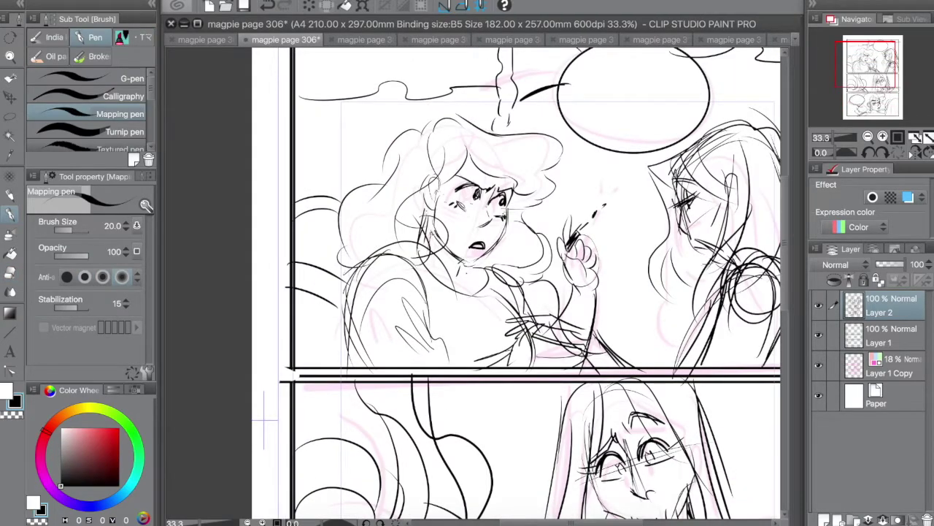
key("ctrl+s")
left_click(875, 103)
left_click_drag(403, 384, 424, 410)
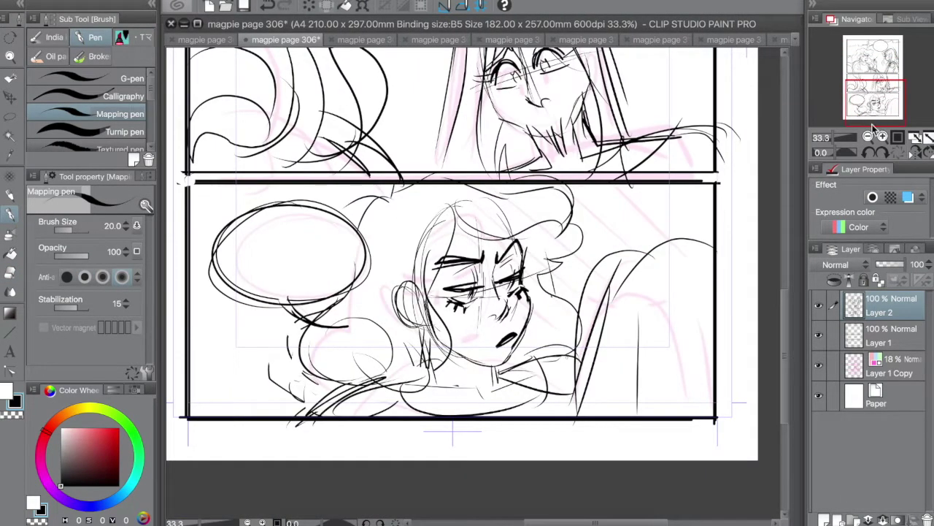
key("ctrl+s")
Switch to page 307, recolour its rough layer light blue and lower the layer's opacity to 43%
key("ctrl+minus")
key("ctrl+minus")
key("ctrl+minus")
left_click_drag(889, 58, 891, 55)
left_click(367, 40)
left_click(908, 198)
left_click(894, 214)
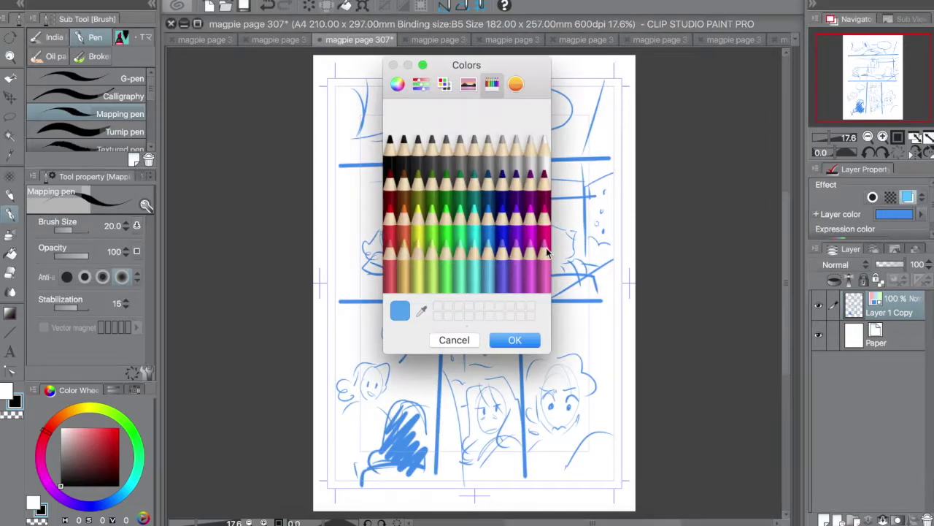
left_click(486, 247)
left_click(515, 341)
left_click(888, 265)
Add a new layer and draw the page's outer rectangular frame with straight lines along the inner guides
left_click(824, 519)
key("u")
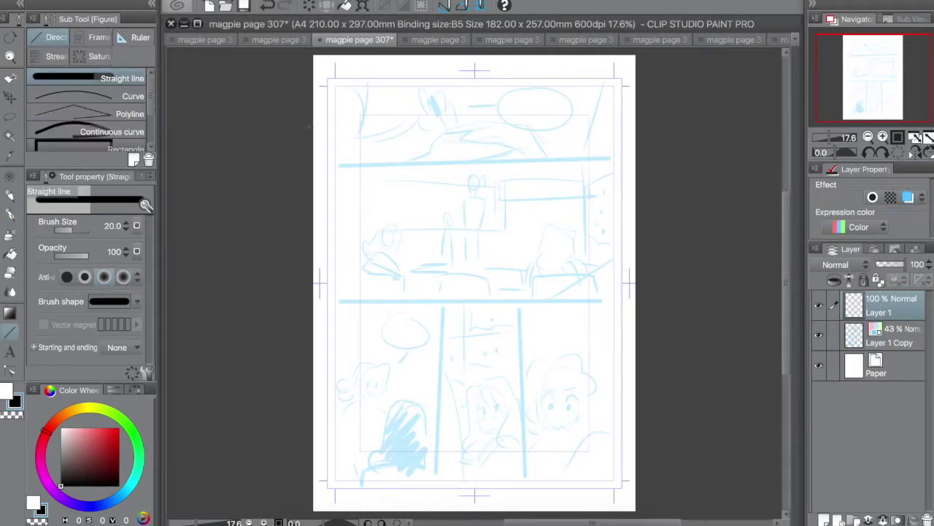
left_click_drag(334, 78, 614, 78)
left_click_drag(335, 79, 335, 485)
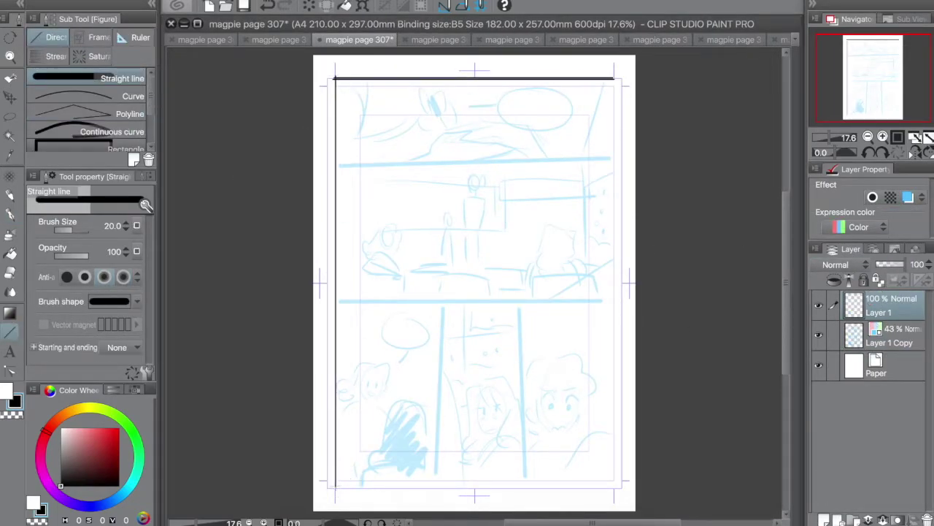
mouse_move(614, 78)
left_mouse_down()
mouse_move(605, 275)
mouse_move(614, 484)
mouse_move(586, 492)
mouse_move(335, 487)
mouse_move(614, 487)
left_mouse_up()
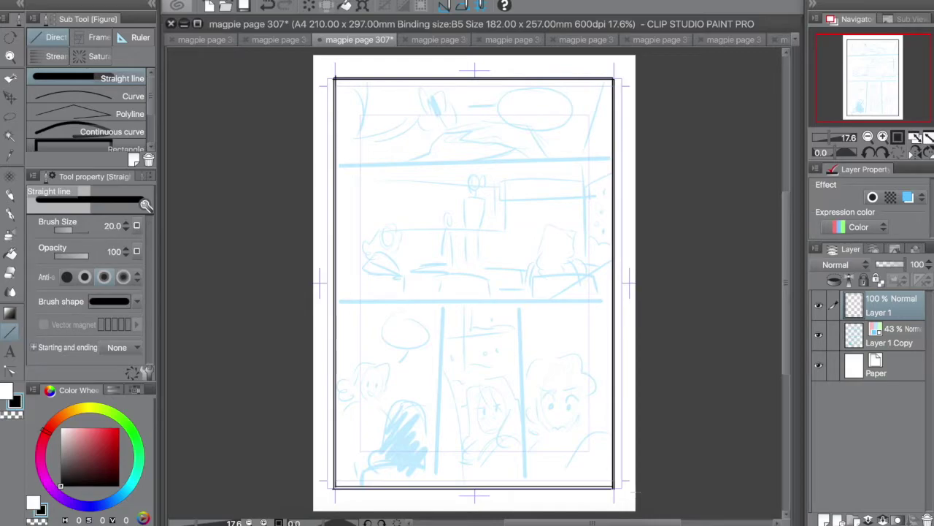
Draw doubled horizontal borders separating the three panel rows, and erase the ends that overrun the frame
left_click_drag(331, 162, 629, 163)
left_click_drag(616, 160, 333, 160)
left_click_drag(331, 165, 616, 170)
left_click_drag(615, 299, 333, 300)
mouse_move(332, 305)
left_mouse_down()
mouse_move(635, 304)
mouse_move(313, 303)
left_mouse_up()
key("e")
left_click_drag(329, 162, 335, 162)
left_click_drag(620, 162, 612, 162)
Divide the bottom row into three panels with two doubled vertical straight lines
key("u")
left_click_drag(437, 304, 436, 491)
left_click_drag(431, 300, 430, 468)
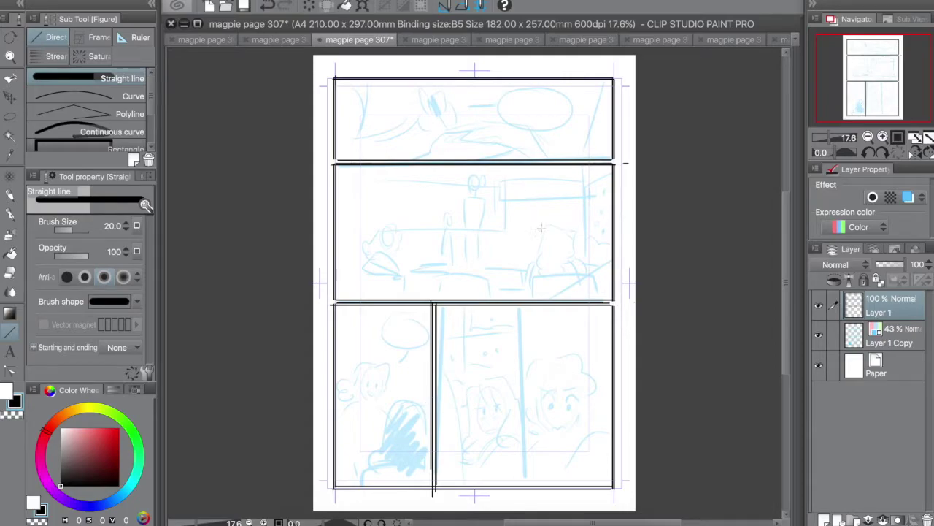
left_click_drag(520, 304, 520, 484)
left_click_drag(522, 304, 523, 487)
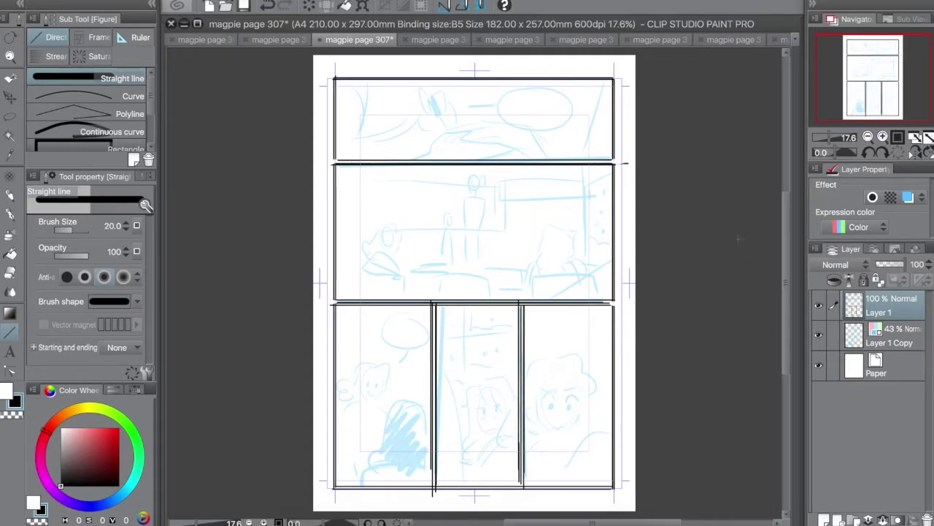
Close off the page margins with short lines beside the middle panel and fill the margin below them black
left_click_drag(624, 163, 661, 188)
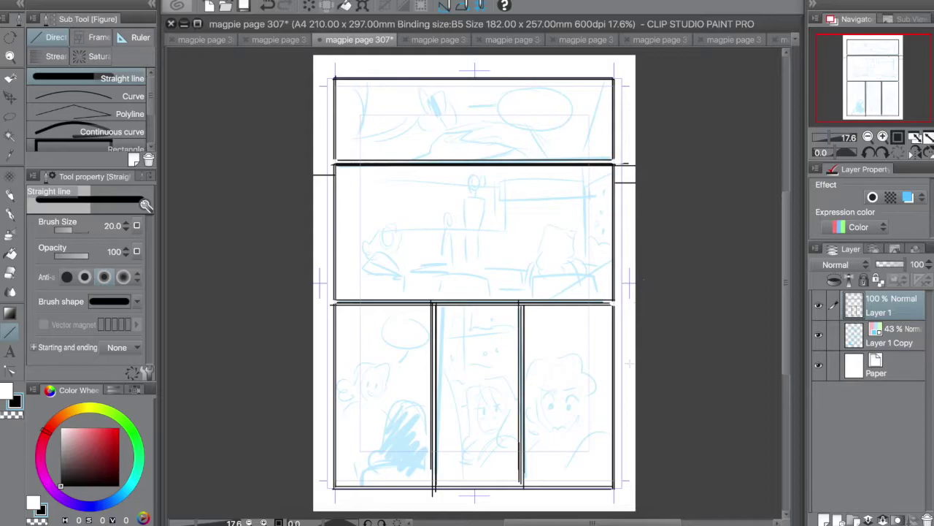
key("g")
left_click(622, 407)
Go over the bottom row's first vertical divider with the Mapping pen, and undo the stroke along the second divider
key("p")
left_click_drag(436, 312, 437, 403)
left_click_drag(523, 301, 516, 488)
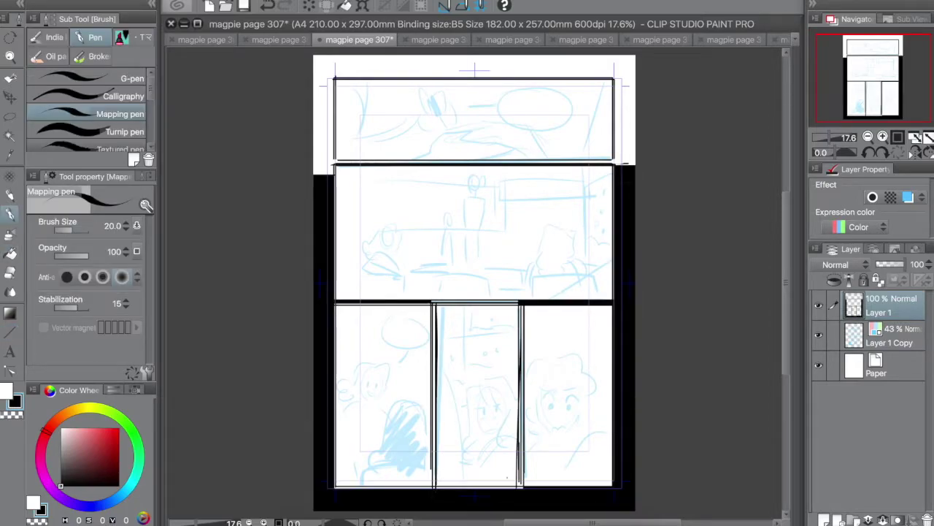
key("ctrl+z")
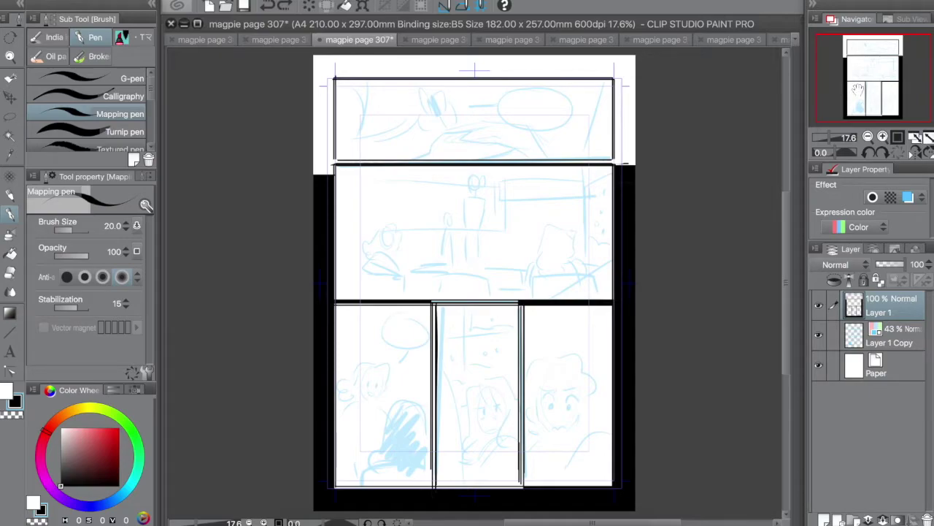
On a new layer, draw elliptical speech balloons in the top, middle and bottom-left panels, with tails for the top and bottom-left ones
left_click(829, 520)
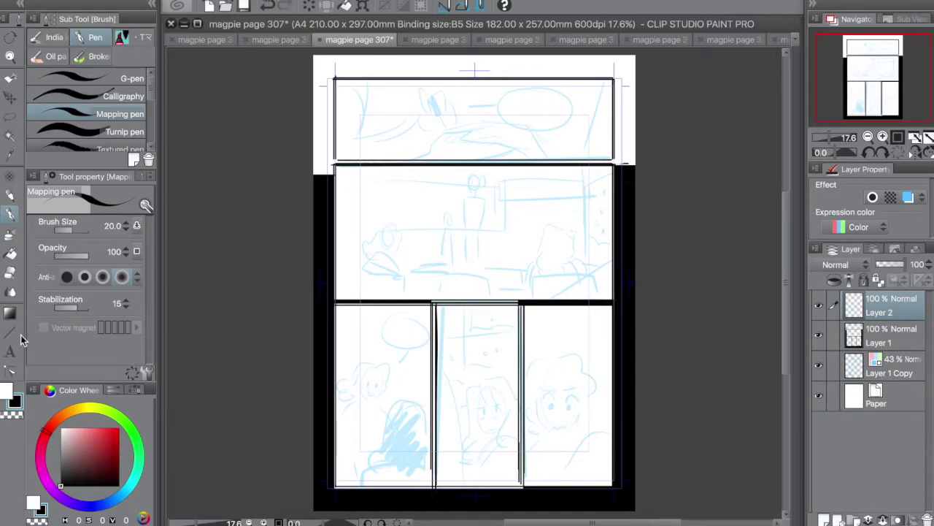
left_click(11, 332)
left_click(124, 144)
left_click_drag(524, 97, 583, 133)
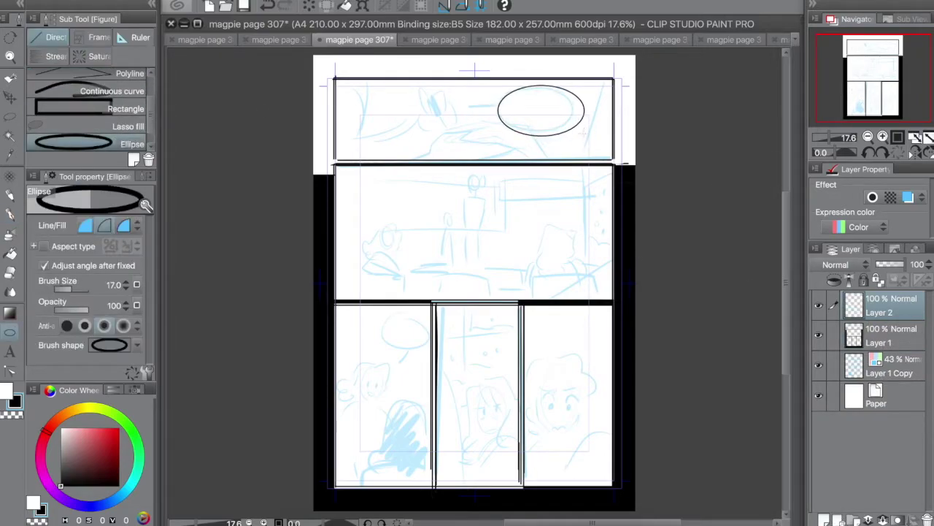
left_click_drag(369, 310, 429, 352)
left_click(428, 352)
left_click_drag(500, 174, 596, 219)
left_click(595, 222)
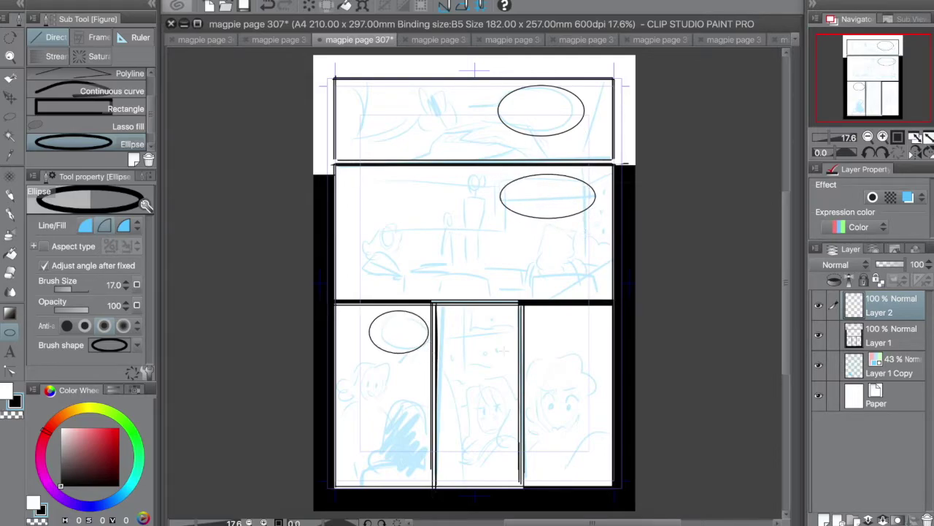
key("p")
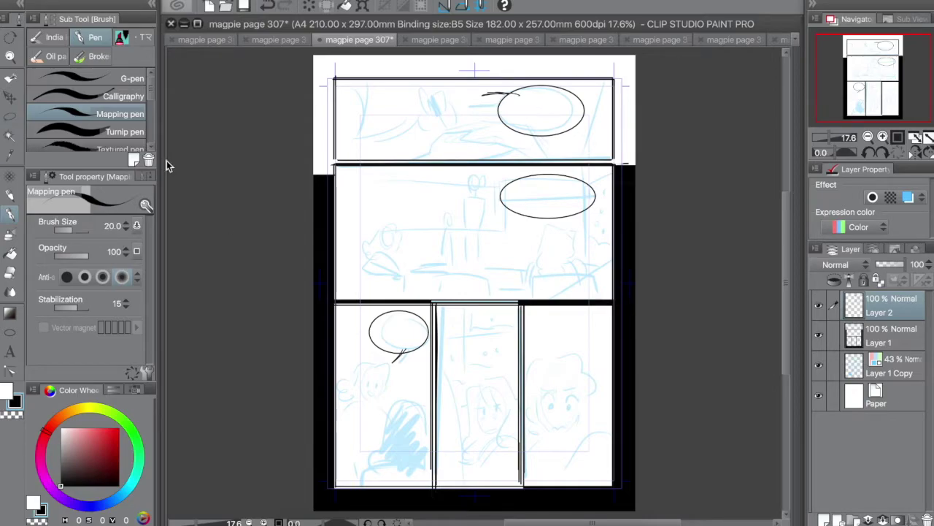
Erase the middle panel's elliptical balloon and draw a wide rectangular box in its place
key("e")
left_click_drag(573, 175, 509, 211)
left_click_drag(590, 209, 568, 177)
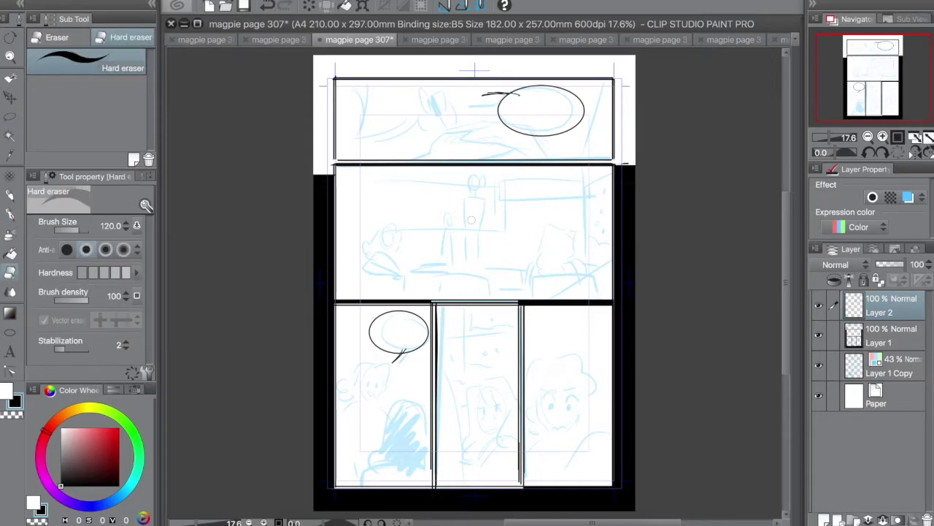
left_click(10, 334)
left_click(105, 110)
mouse_move(495, 174)
left_mouse_down()
mouse_move(595, 206)
mouse_move(606, 196)
left_mouse_up()
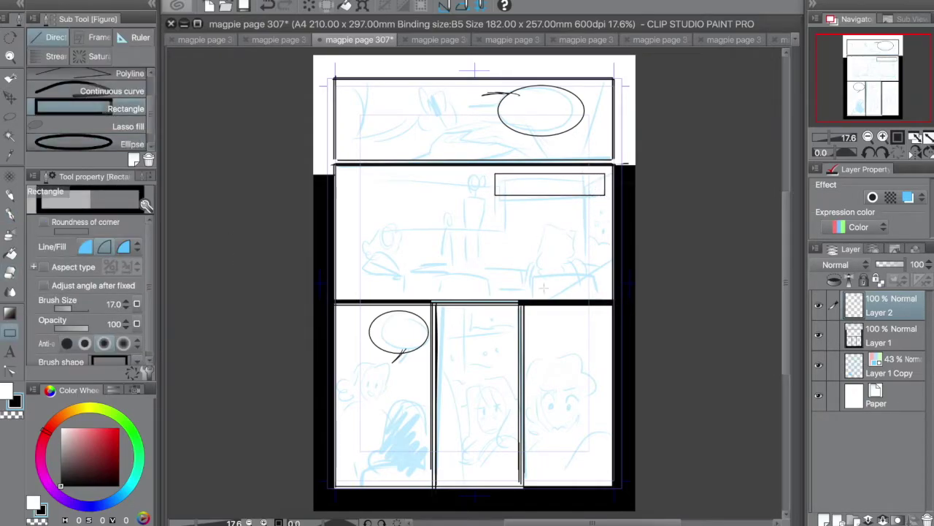
Merge the balloon layer into the panel border layer and add a new layer for the figures
key("p")
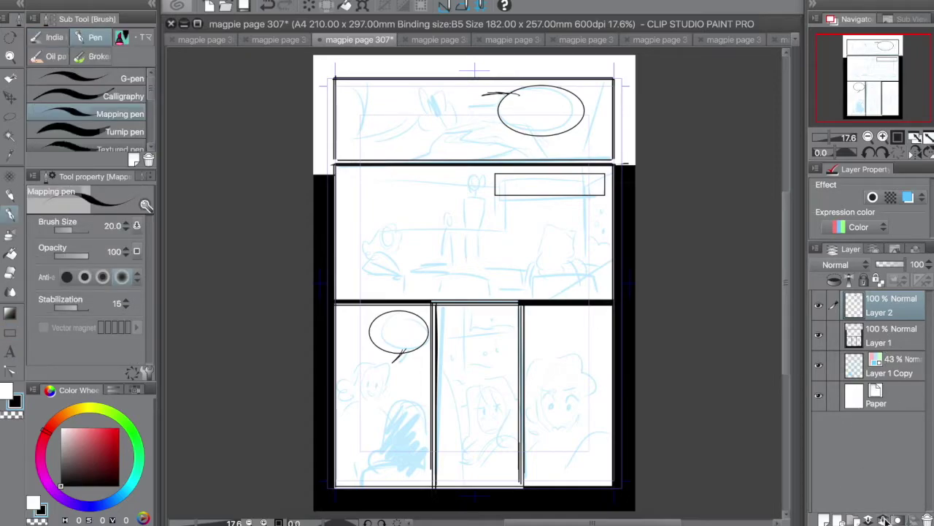
left_click(883, 519)
left_click(825, 519)
Sketch the face in the bottom-right panel with its jaw, eyes, brows, nose, mouth, ear and rounded head
left_click(883, 137)
left_click_drag(880, 77, 878, 95)
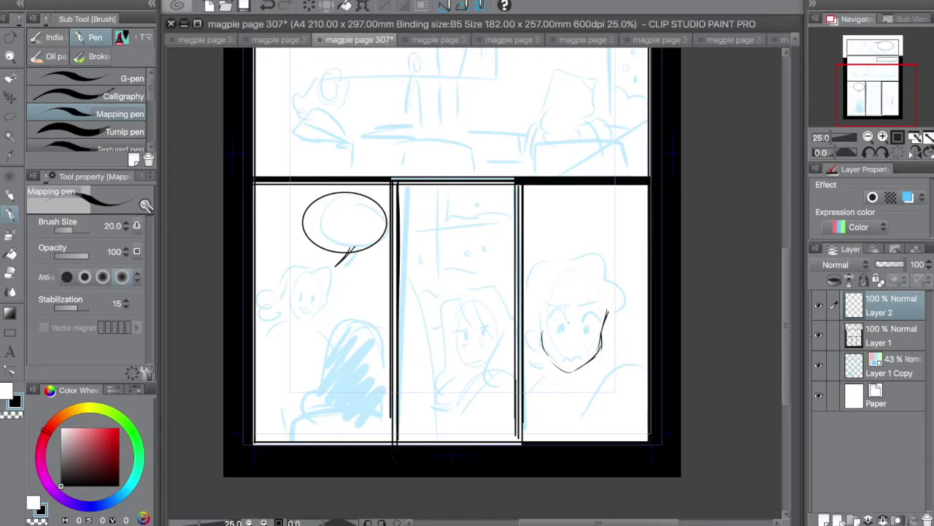
left_click_drag(587, 321, 600, 325)
mouse_move(540, 328)
left_mouse_down()
mouse_move(616, 330)
mouse_move(574, 321)
mouse_move(567, 332)
left_mouse_up()
left_click_drag(587, 325, 587, 333)
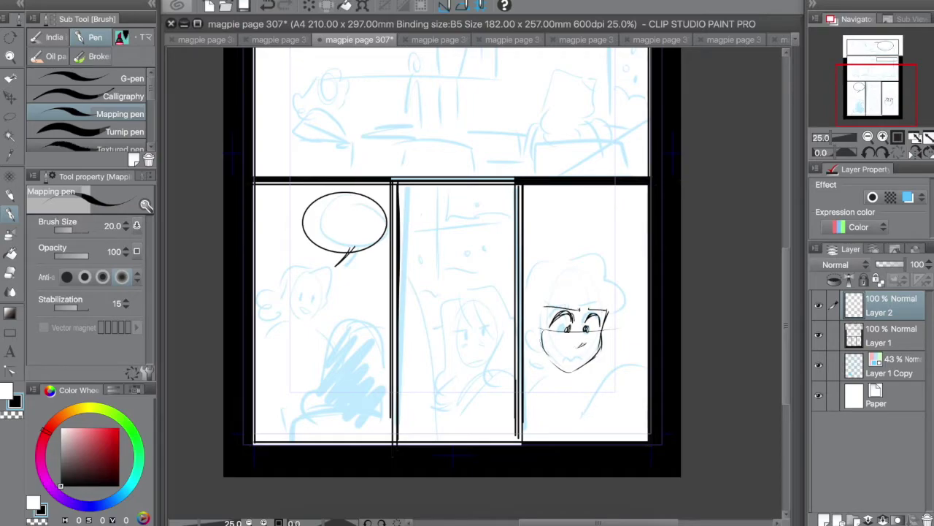
left_click_drag(539, 314, 532, 337)
left_click_drag(603, 323, 606, 337)
mouse_move(543, 316)
left_mouse_down()
mouse_move(577, 284)
mouse_move(608, 315)
left_mouse_up()
Outline the bottom-right character's curly hair around the head, with curls beside the neck and a parted hairline
mouse_move(558, 275)
left_mouse_down()
mouse_move(622, 266)
mouse_move(612, 331)
left_mouse_up()
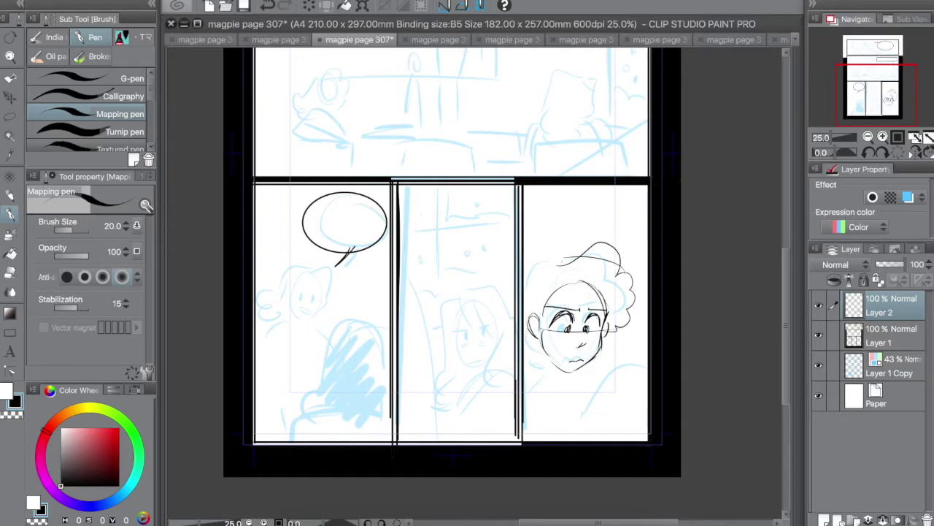
left_click_drag(572, 256, 519, 287)
left_click_drag(540, 360, 543, 388)
mouse_move(610, 340)
left_mouse_down()
mouse_move(642, 348)
mouse_move(598, 365)
left_mouse_up()
left_click_drag(537, 335, 521, 344)
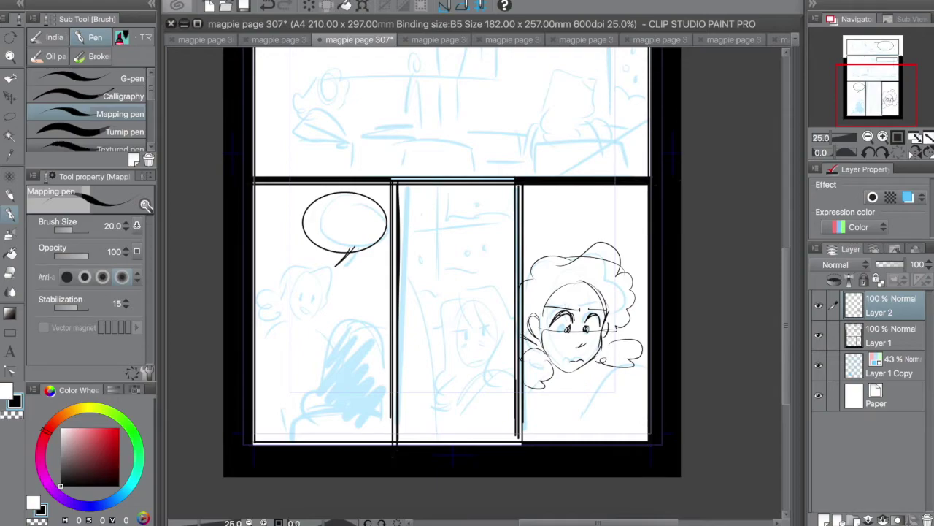
left_click_drag(551, 288, 617, 277)
left_click_drag(557, 287, 528, 316)
left_click_drag(583, 280, 626, 307)
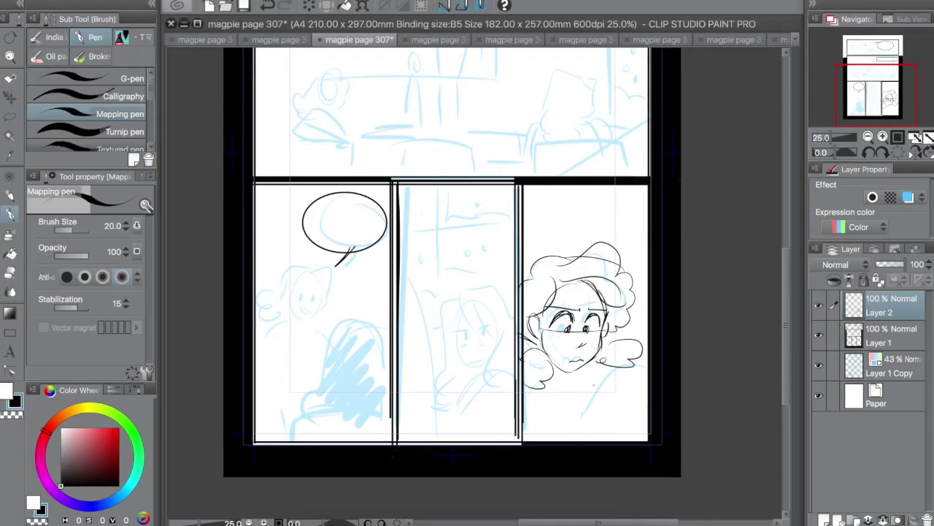
Sketch the bottom-right character's neckline and the large foreground shoulder curve, and save page 307
left_click_drag(524, 385, 596, 378)
left_click_drag(584, 372, 648, 361)
left_click_drag(606, 365, 552, 441)
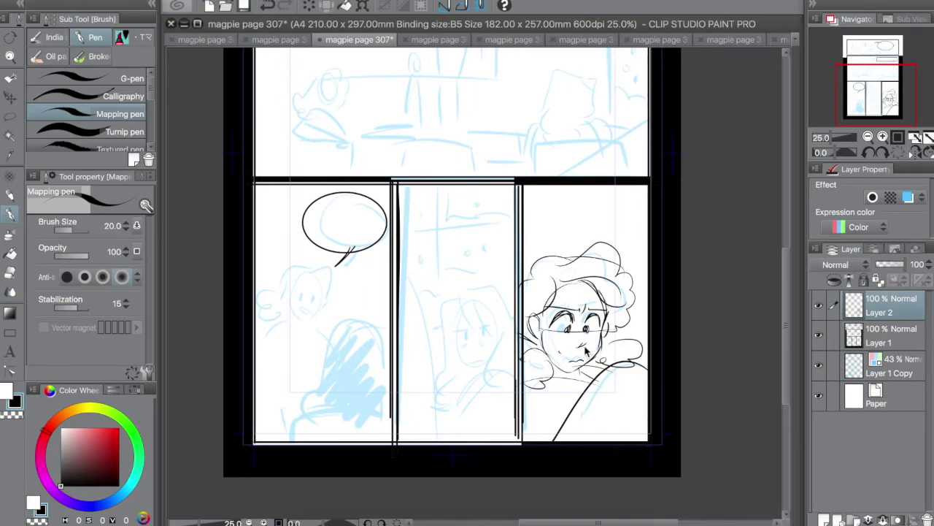
key("ctrl+s")
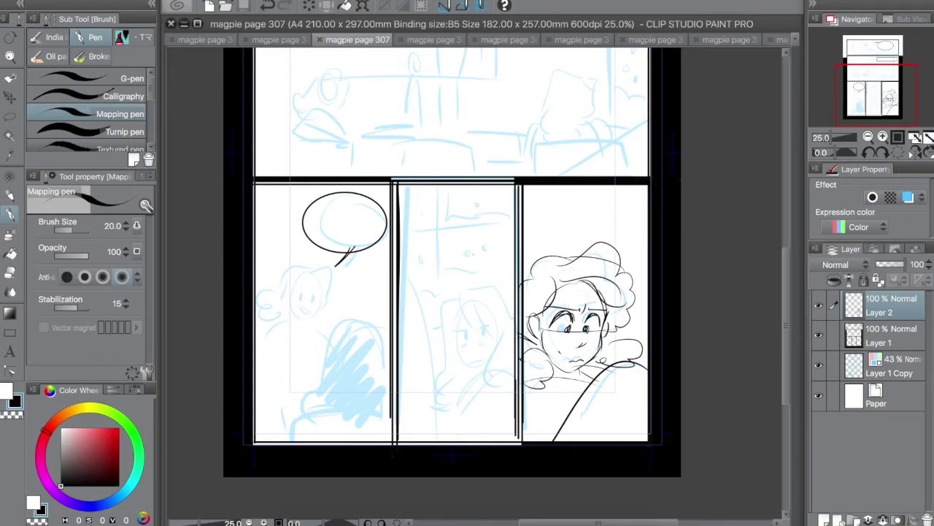
left_click_drag(400, 276, 443, 441)
key("ctrl+z")
left_click_drag(399, 324, 431, 444)
key("ctrl+z")
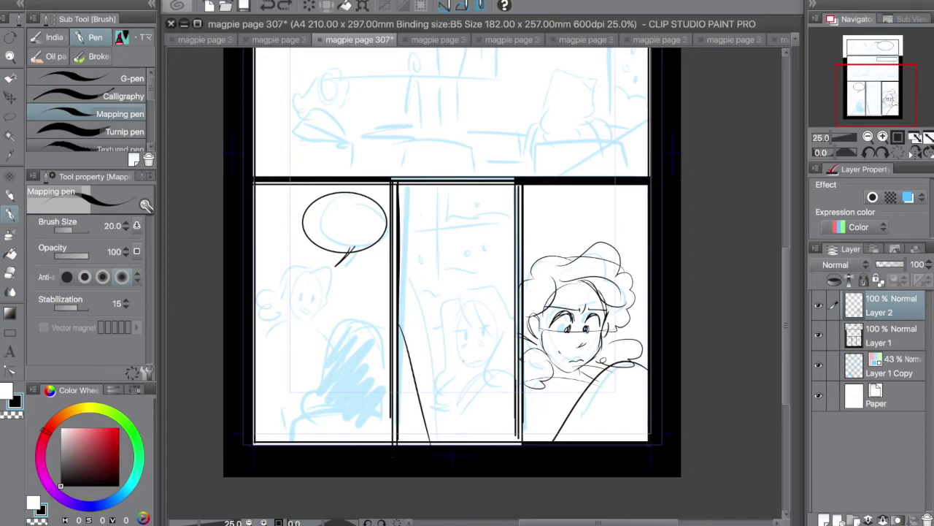
Sketch the long-haired figure in the bottom-middle panel with its hair outline, strands framing the face, shoulder and arm
mouse_move(449, 410)
left_mouse_down()
mouse_move(512, 385)
mouse_move(420, 427)
left_mouse_up()
left_click_drag(468, 295, 432, 373)
left_click_drag(430, 374, 427, 403)
mouse_move(465, 295)
left_mouse_down()
mouse_move(503, 297)
mouse_move(512, 328)
left_mouse_up()
left_click_drag(469, 294, 494, 347)
left_click_drag(498, 320, 487, 384)
left_click_drag(459, 321, 451, 364)
left_click_drag(483, 293, 463, 334)
mouse_move(458, 305)
left_mouse_down()
mouse_move(446, 376)
mouse_move(477, 412)
left_mouse_up()
left_click_drag(506, 415, 457, 444)
Sketch the window behind the bottom-middle figure with a doubled vertical bar, slanted crossbars and short ledge lines, undoing misplaced strokes
left_click_drag(438, 182, 440, 291)
left_click_drag(442, 184, 442, 296)
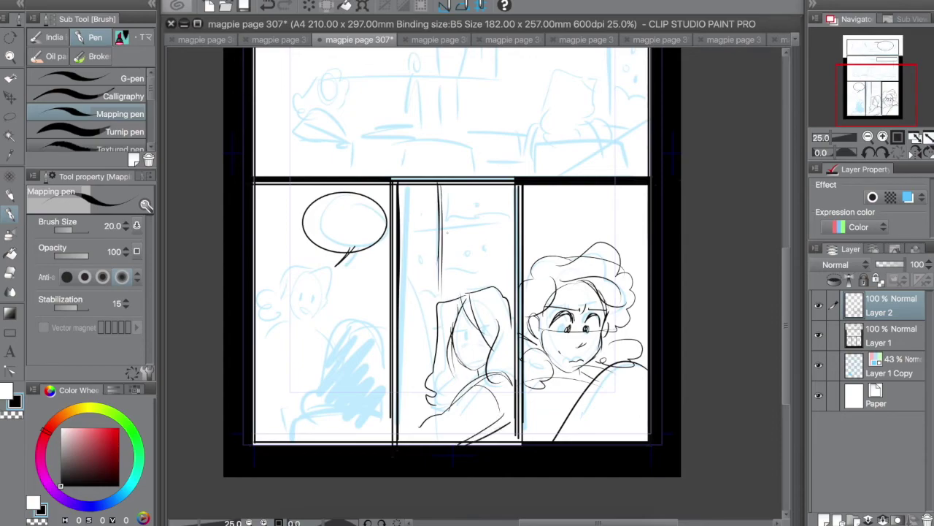
left_click_drag(406, 227, 518, 231)
mouse_move(401, 229)
left_mouse_down()
mouse_move(500, 231)
mouse_move(492, 241)
mouse_move(501, 245)
left_mouse_up()
key("ctrl+z")
key("ctrl+z")
left_click_drag(395, 355, 424, 357)
left_click_drag(396, 361, 422, 359)
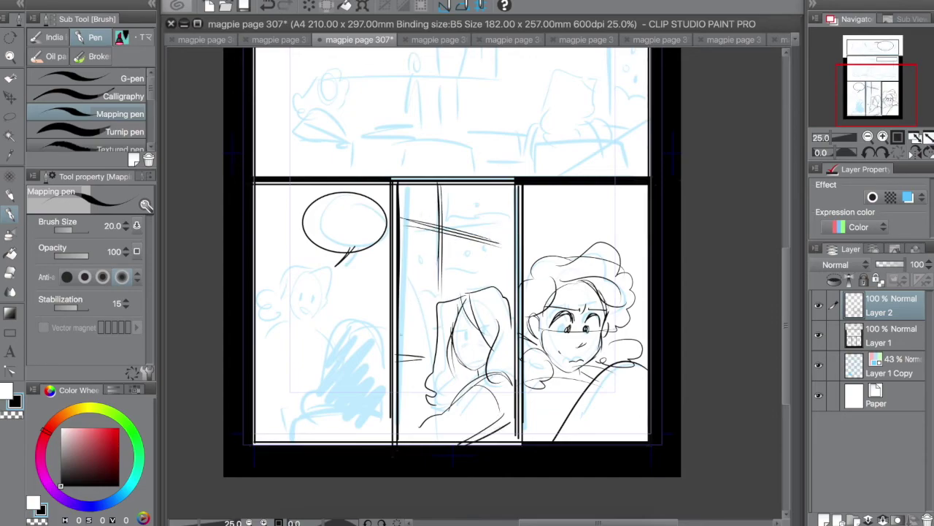
Sketch rounded background shapes and small scattered marks outside the window in the bottom-middle panel
left_click_drag(395, 324, 430, 326)
left_click_drag(449, 216, 518, 219)
left_click_drag(405, 193, 435, 203)
left_click_drag(464, 262, 471, 265)
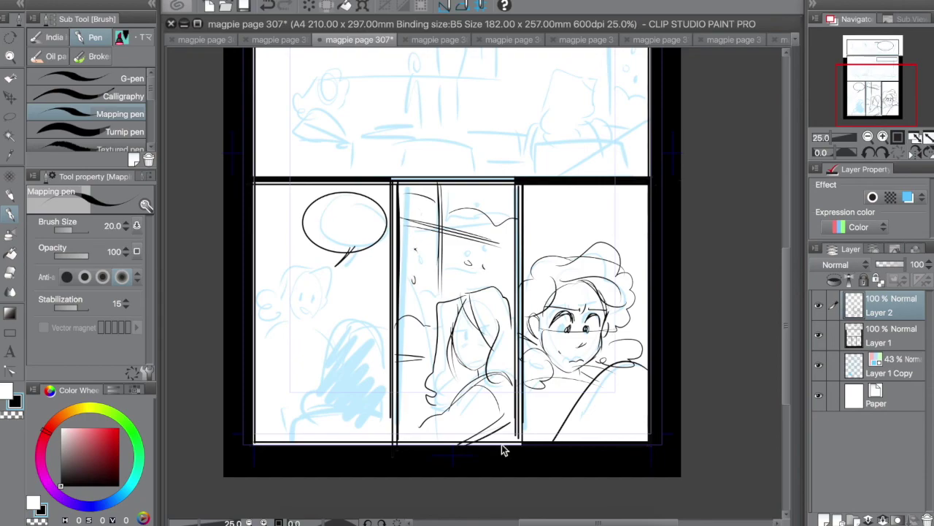